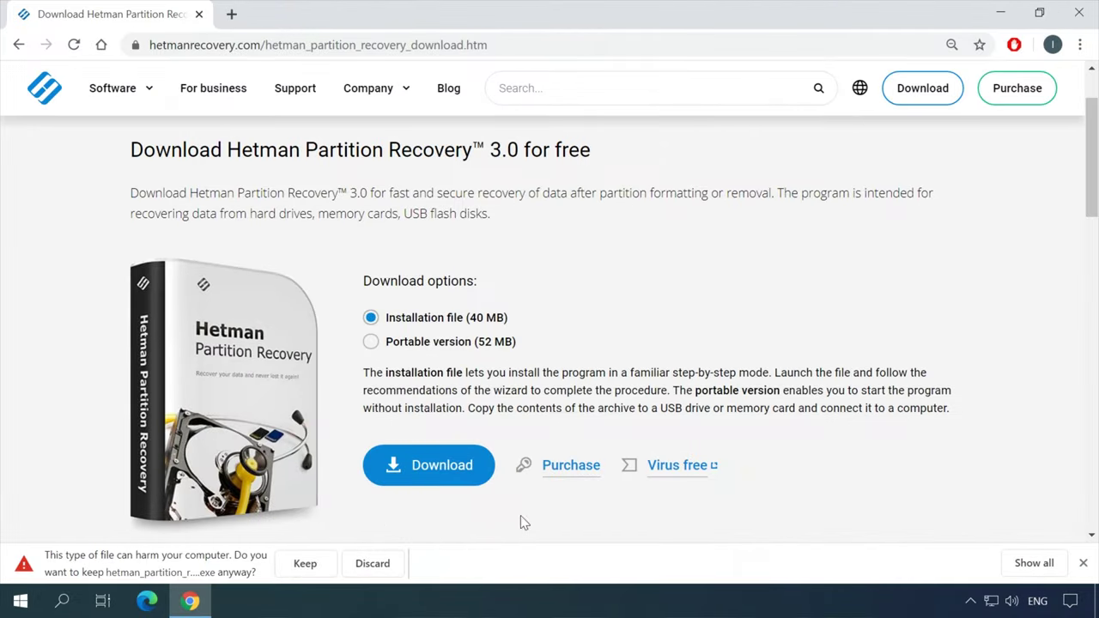
# Review the download link's VirusTotal report showing 0 of 77 detections, then return to the Hetman tab.
pyautogui.click(673, 468)
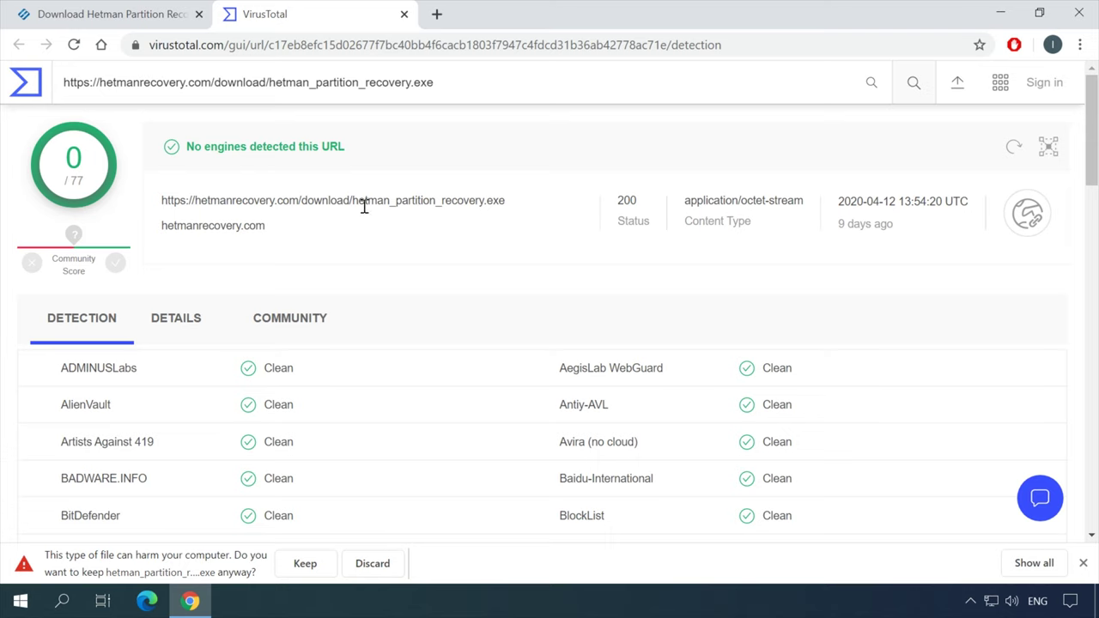
pyautogui.scroll(-4, 348, 368)
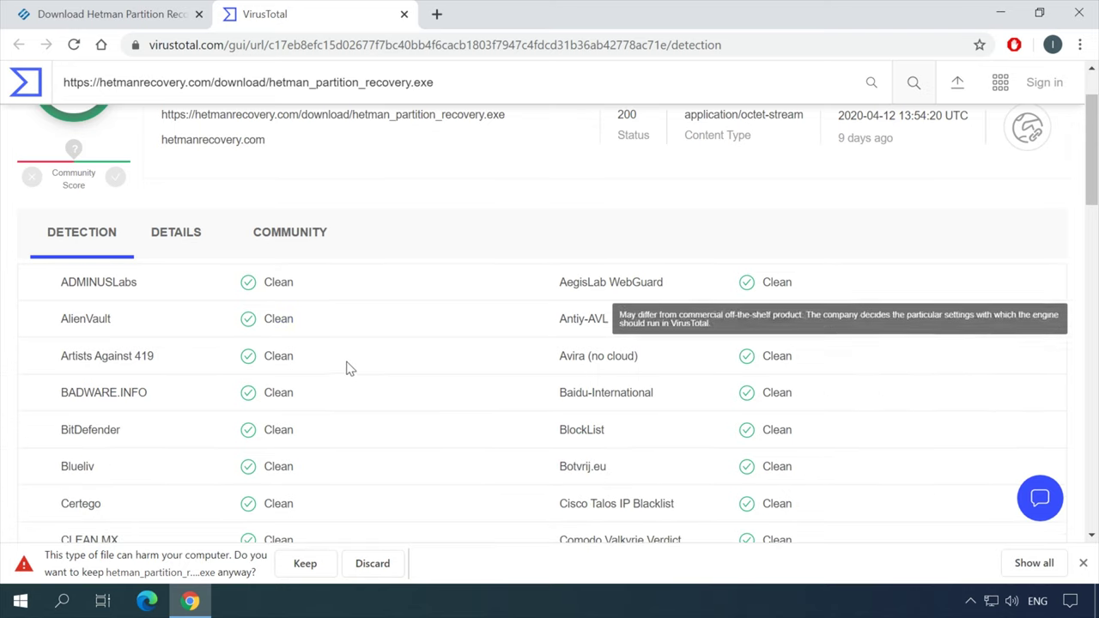
pyautogui.scroll(4, 395, 399)
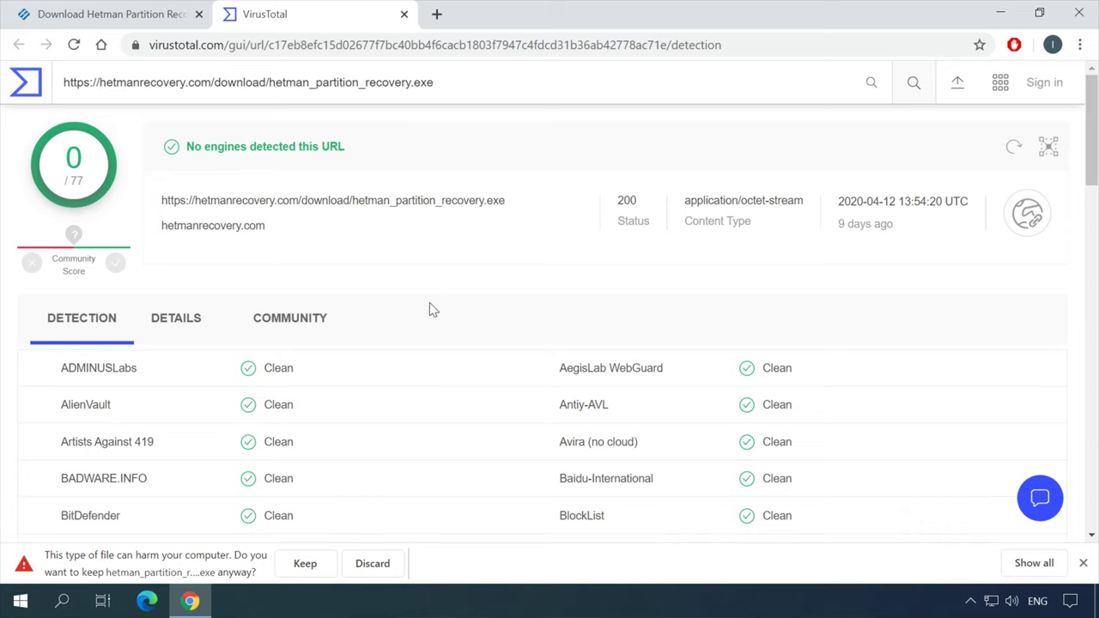
pyautogui.click(140, 17)
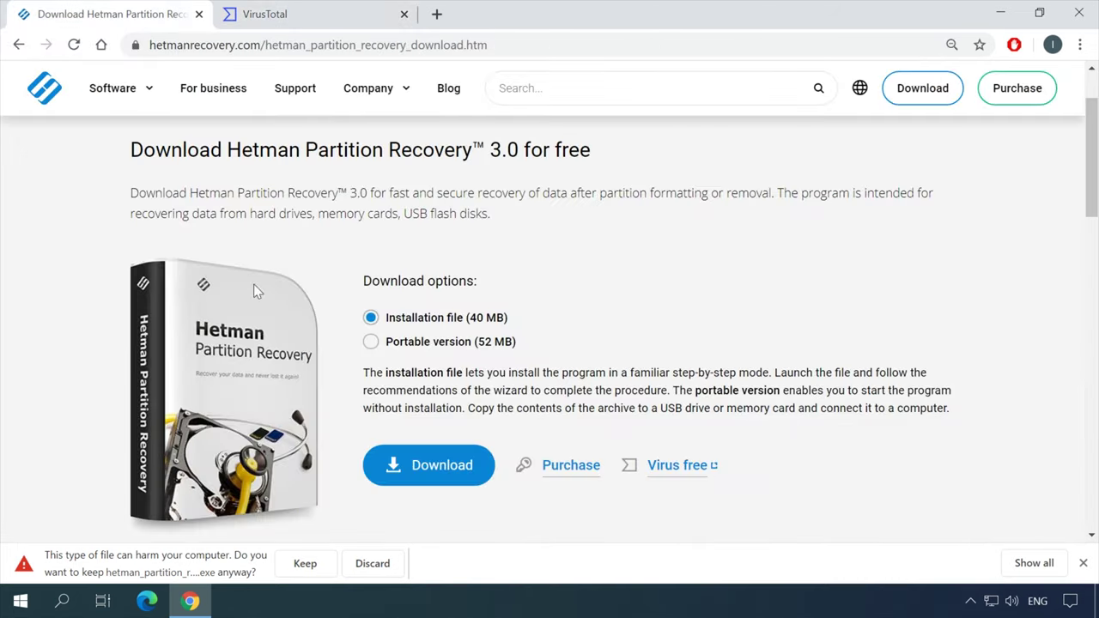
# Copy the installer's download link and submit it to VirusTotal's URL scan.
pyautogui.rightClick(428, 473)
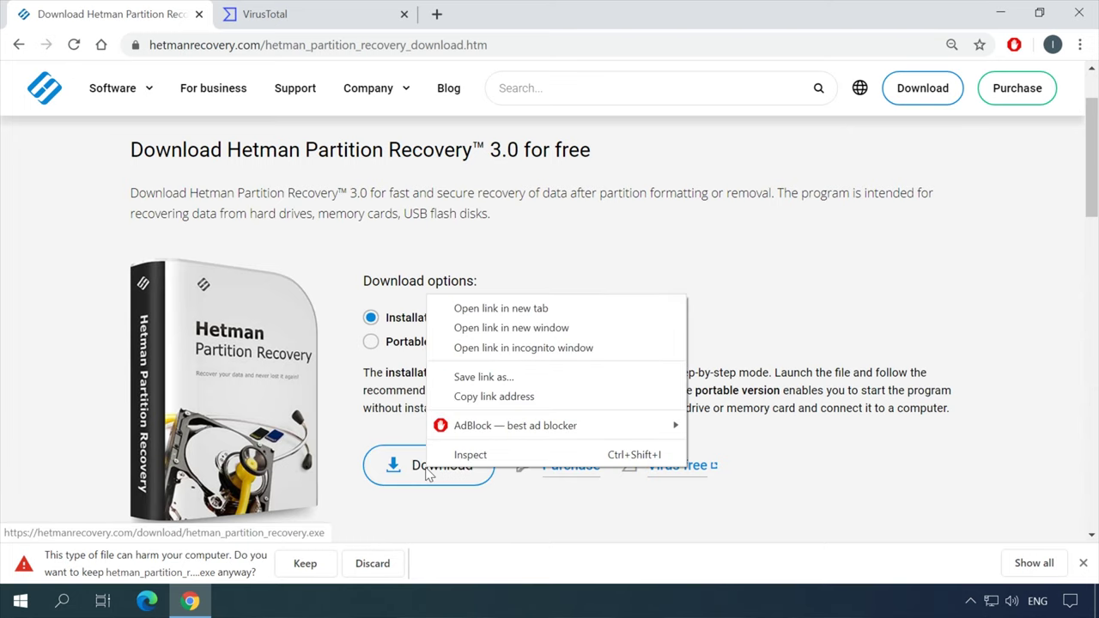
pyautogui.click(509, 396)
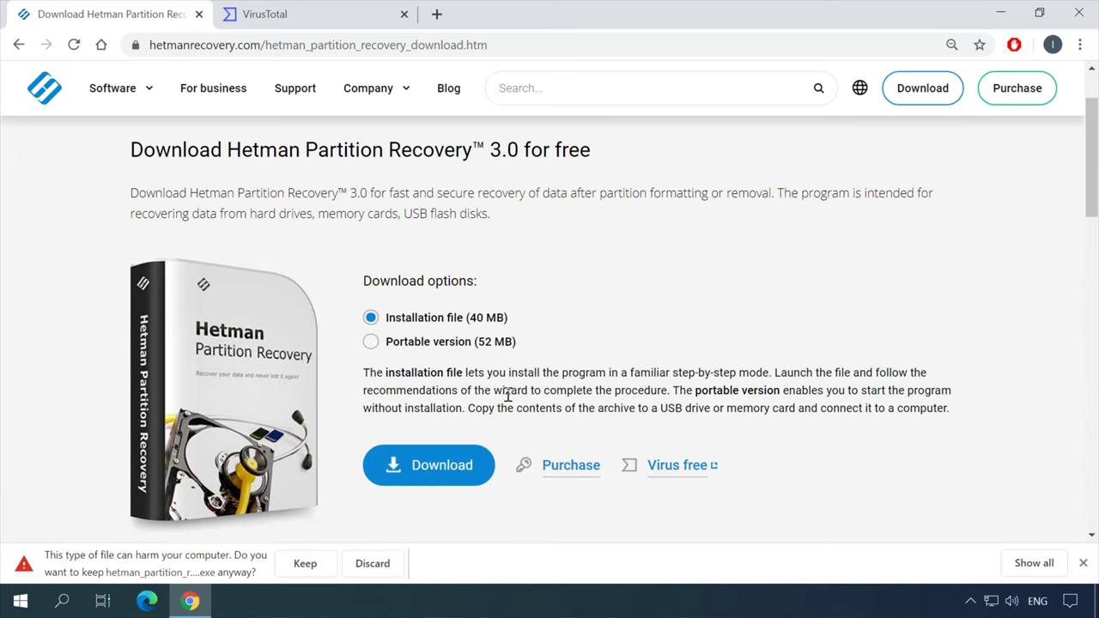
pyautogui.click(297, 12)
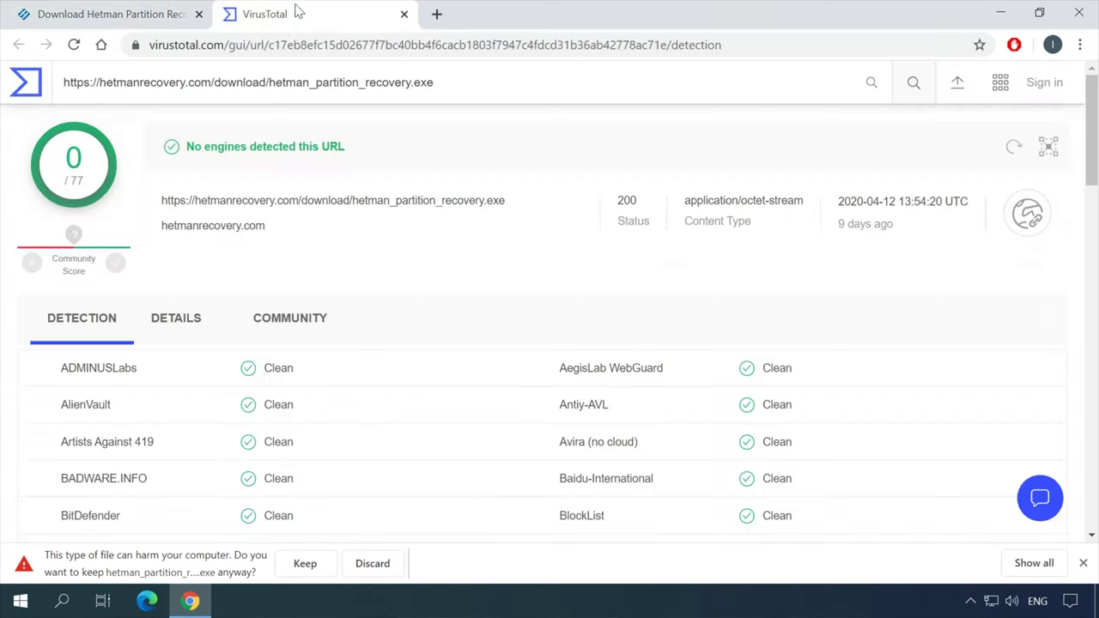
pyautogui.click(24, 95)
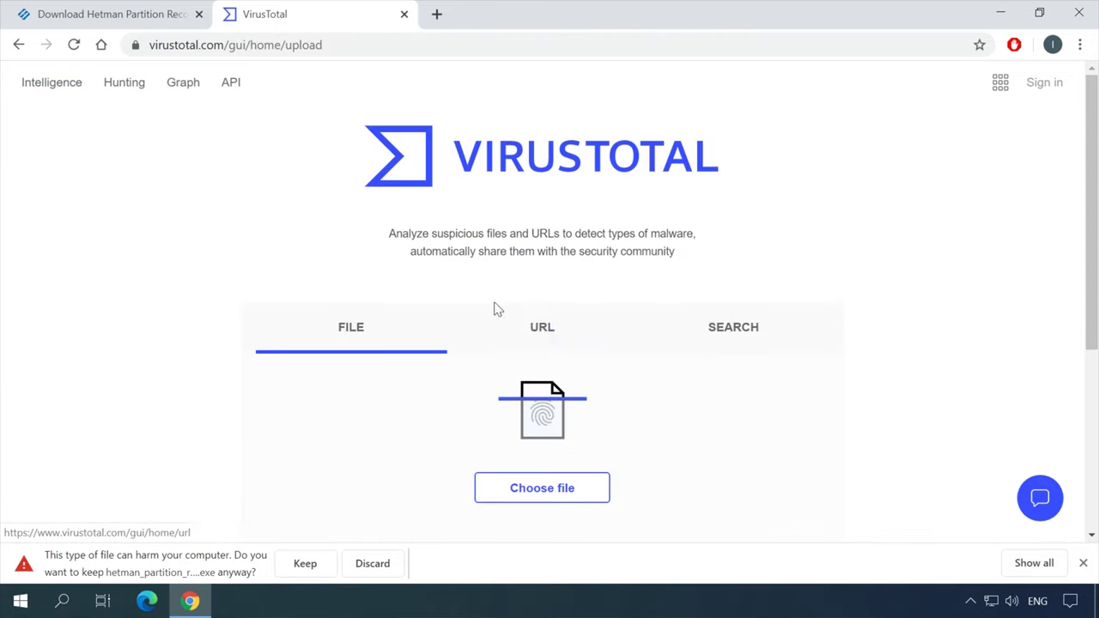
pyautogui.click(543, 335)
pyautogui.rightClick(435, 493)
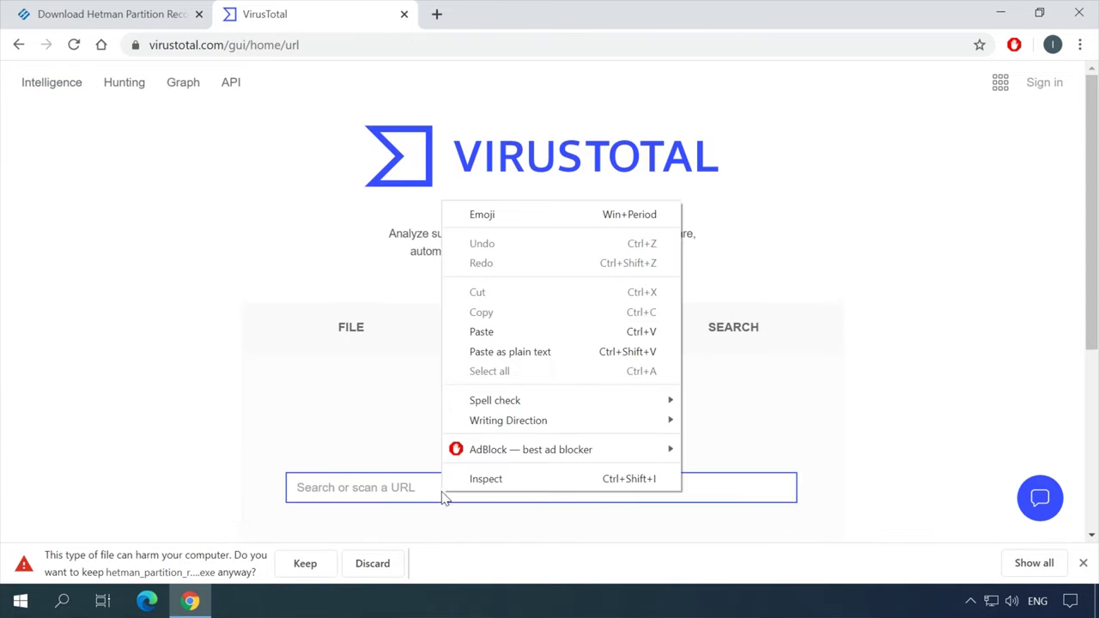
pyautogui.click(499, 337)
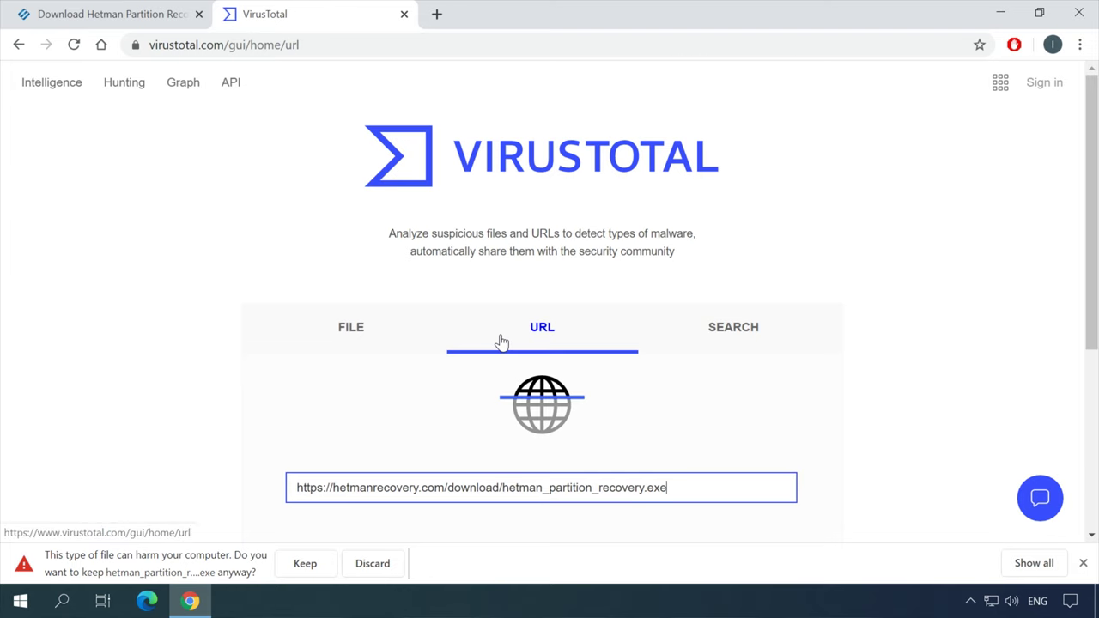
pyautogui.press('Return')
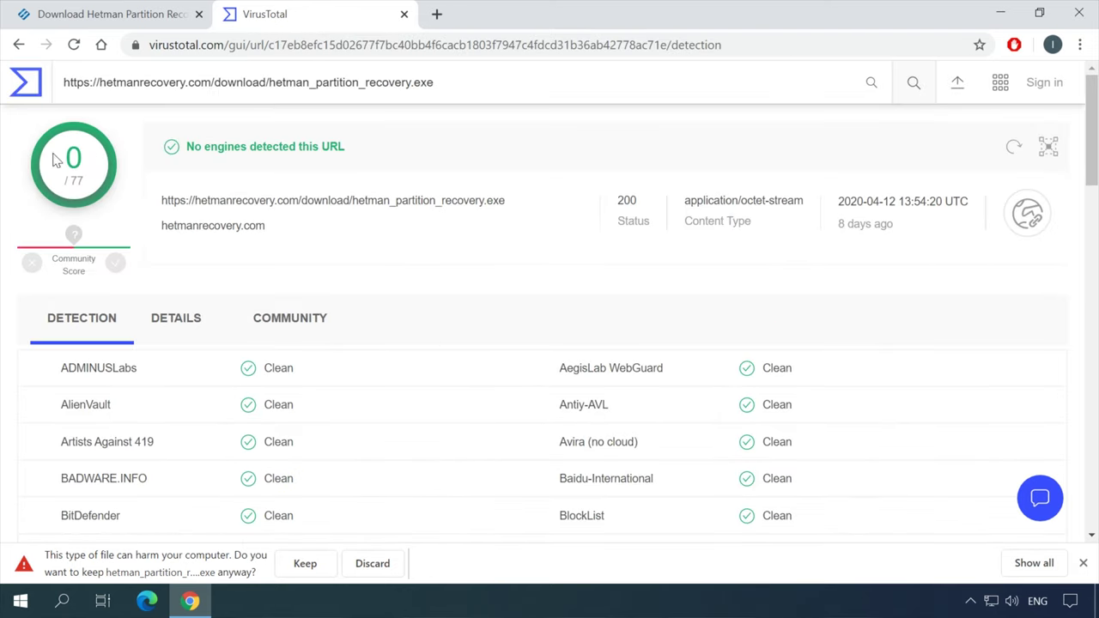
pyautogui.scroll(-4, 353, 332)
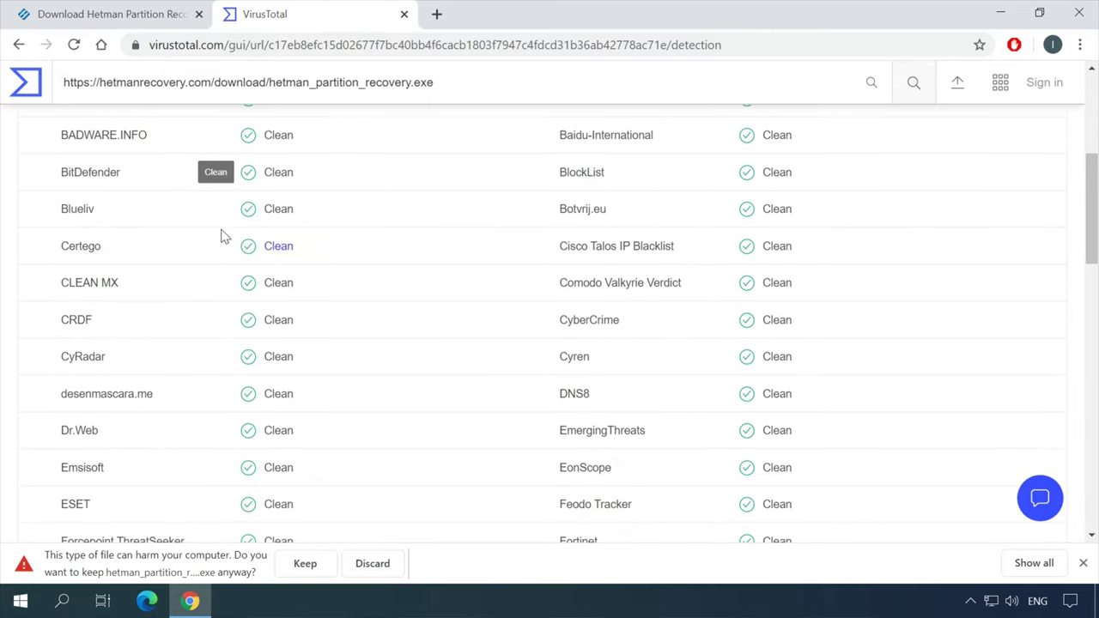
pyautogui.scroll(-8, 403, 454)
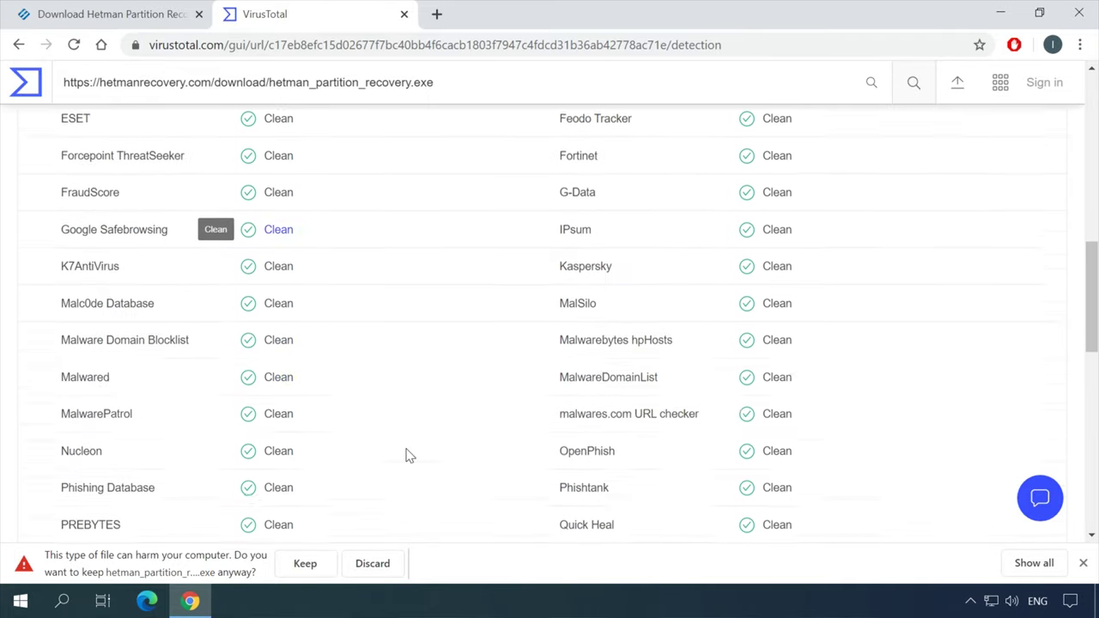
pyautogui.scroll(-5, 410, 455)
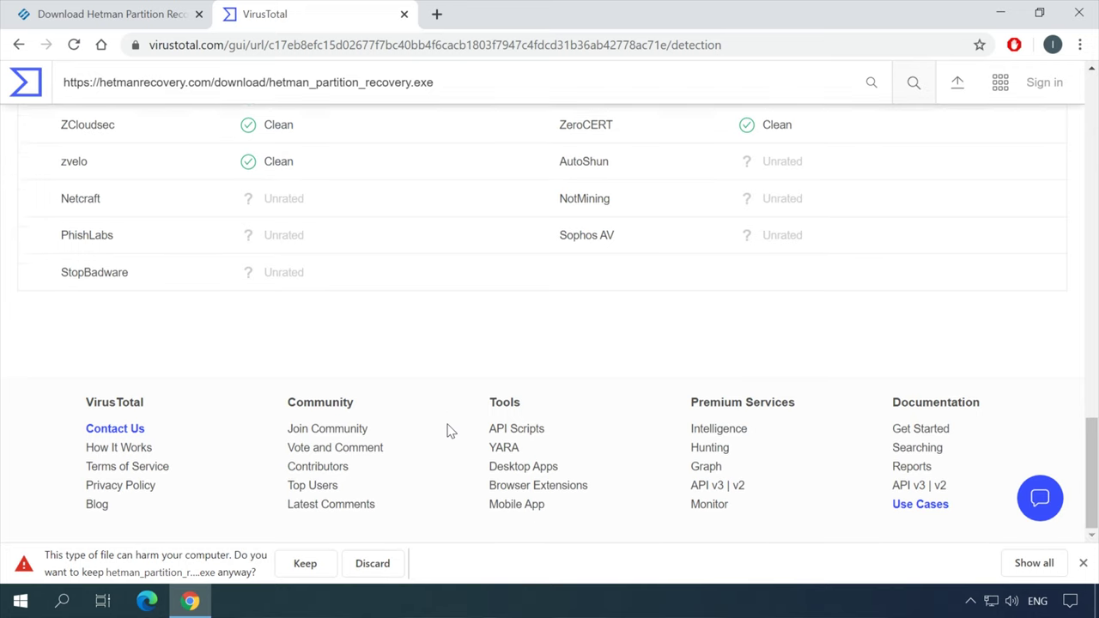
pyautogui.scroll(2, 473, 408)
pyautogui.scroll(15, 470, 407)
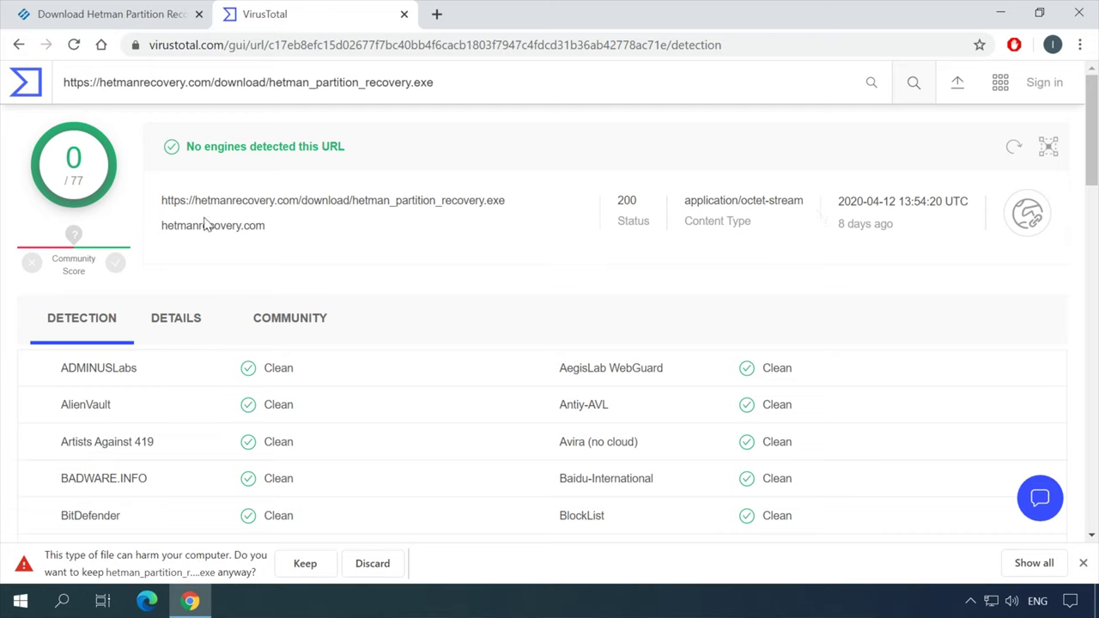
# Keep the flagged hetman_partition_recovery.exe in Chrome's Downloads, confirming with Keep anyway.
pyautogui.click(137, 19)
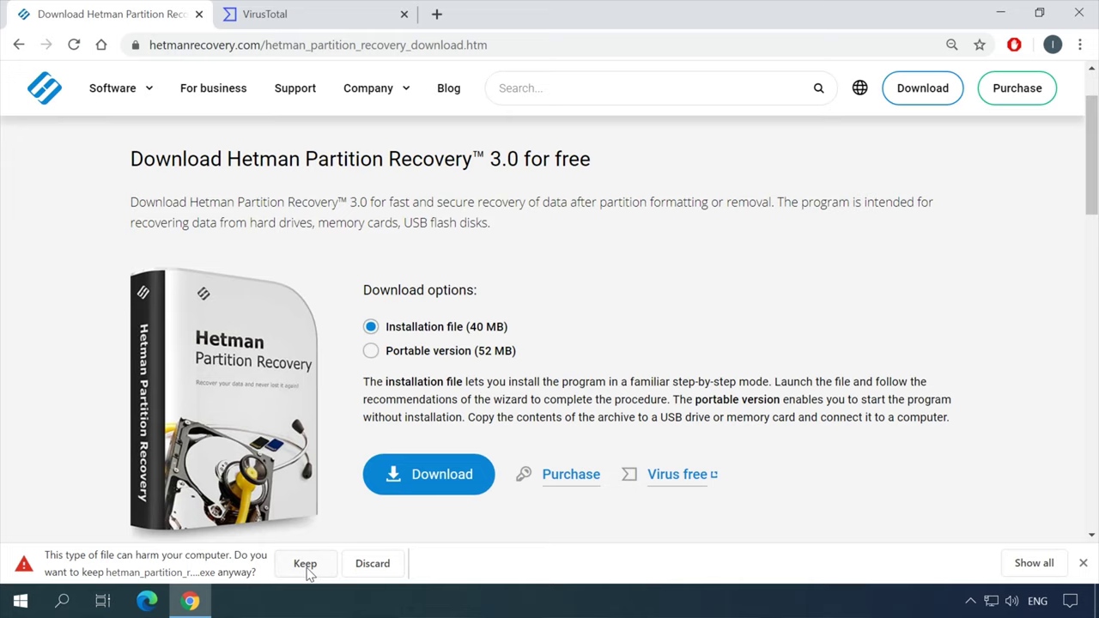
pyautogui.click(1080, 45)
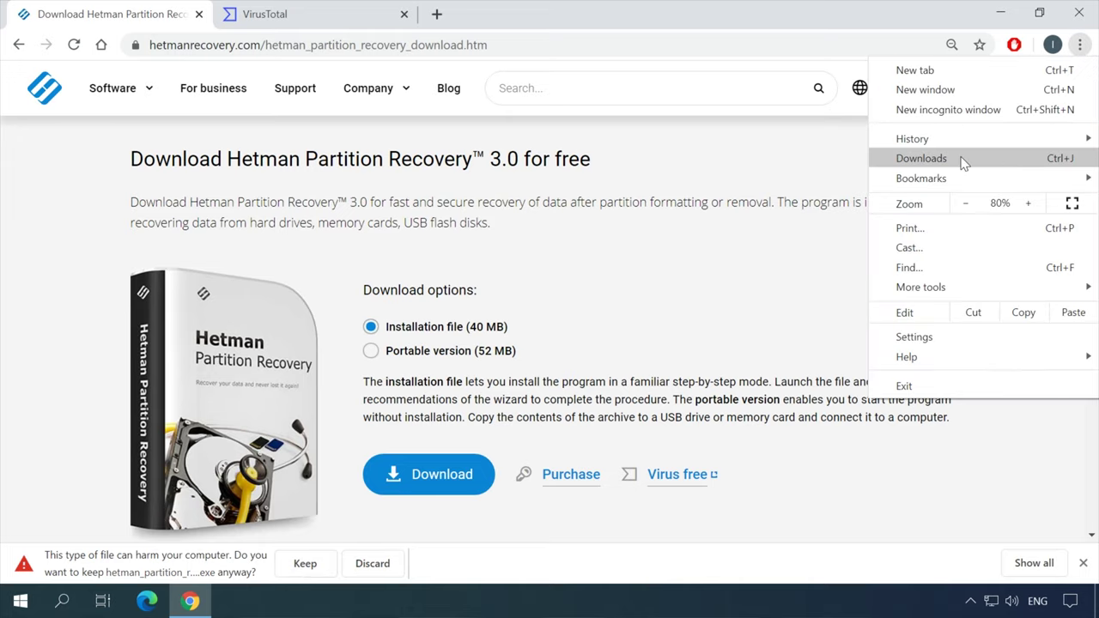
pyautogui.click(922, 158)
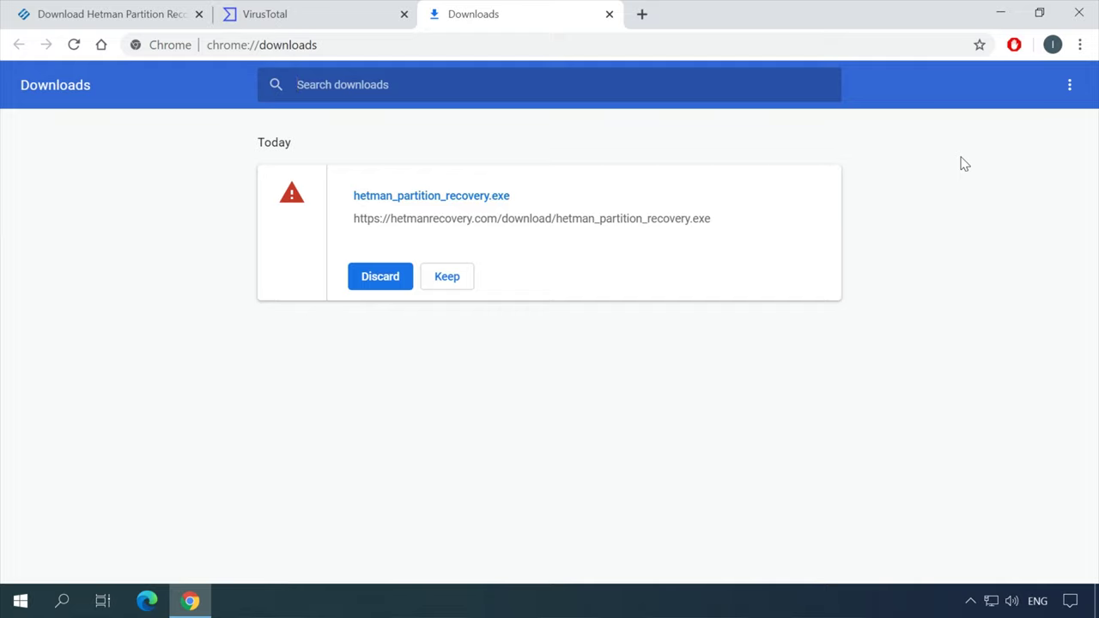
pyautogui.click(457, 282)
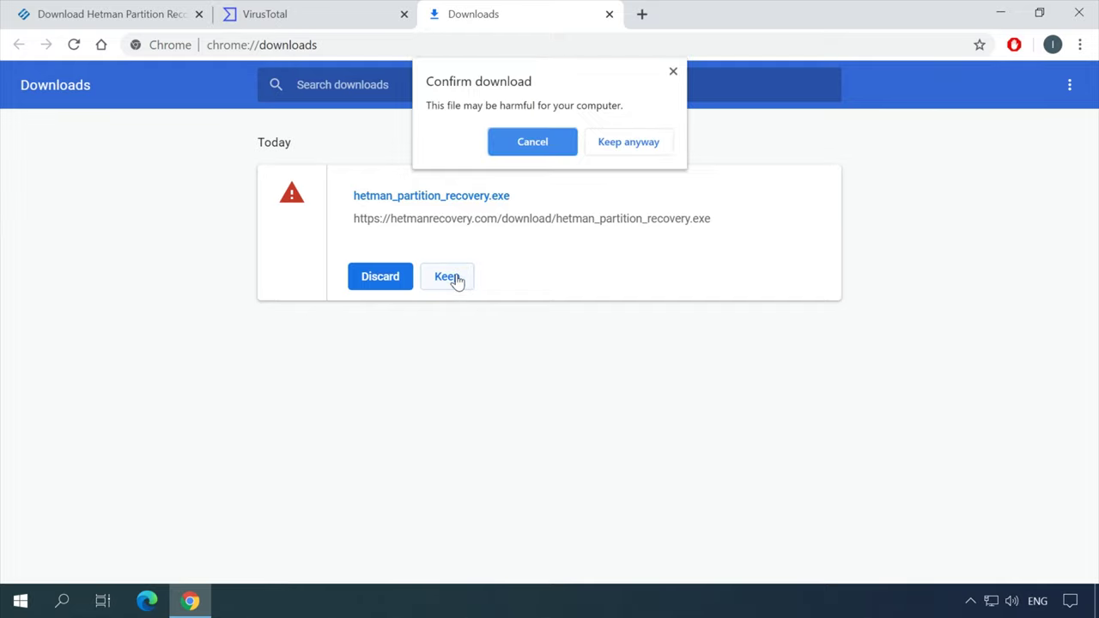
pyautogui.click(630, 145)
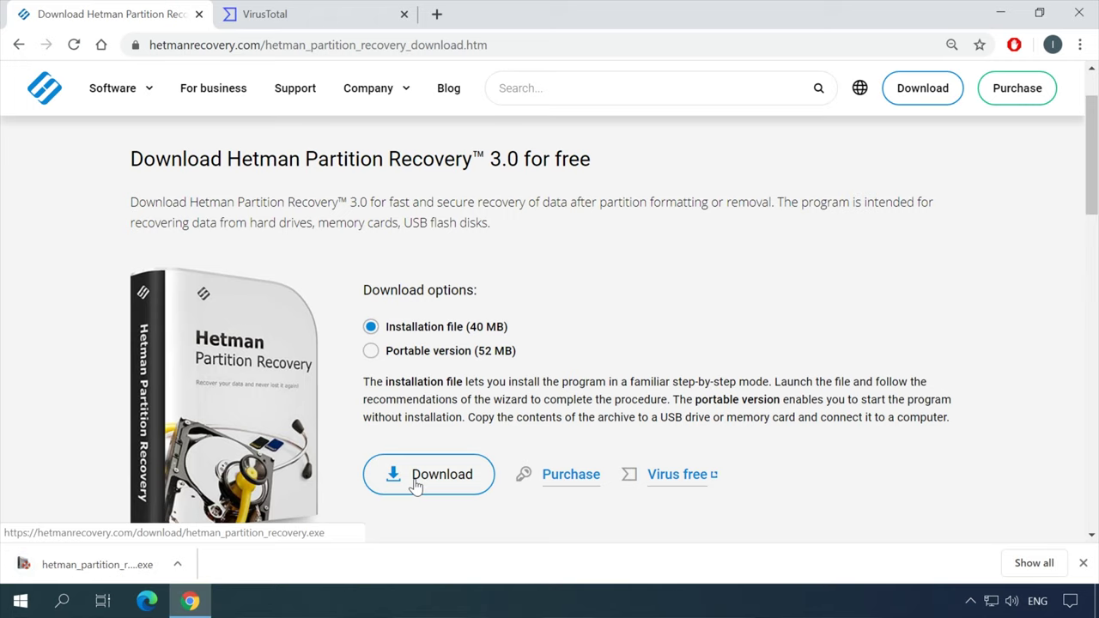
# Upload Downloads\hetman_partition_recovery.exe to VirusTotal for scanning, then open File Explorer.
pyautogui.click(313, 15)
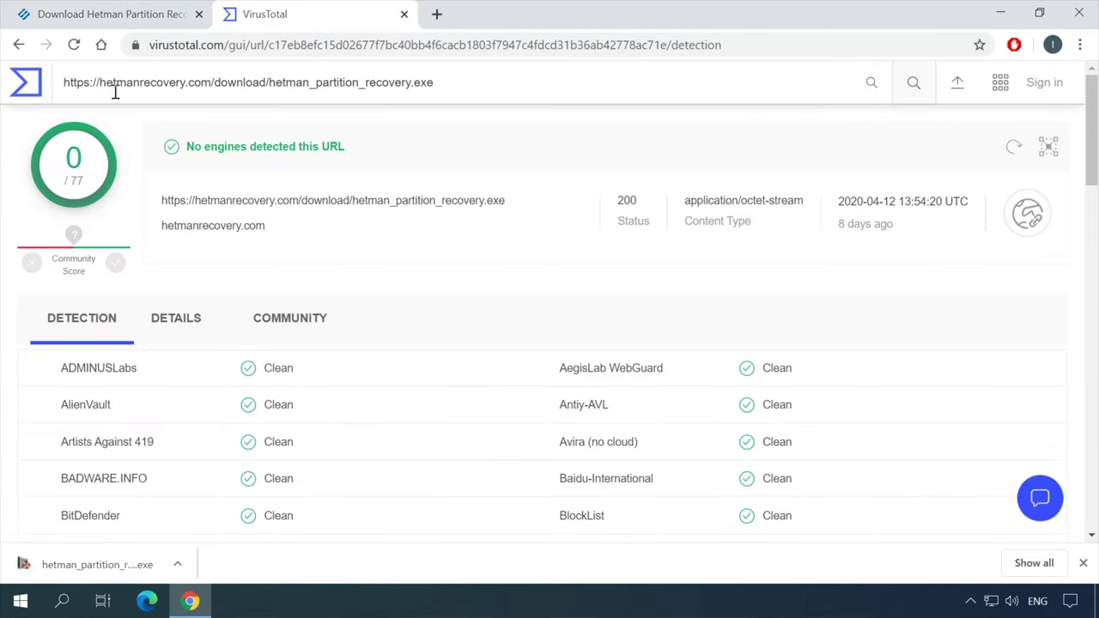
pyautogui.click(24, 86)
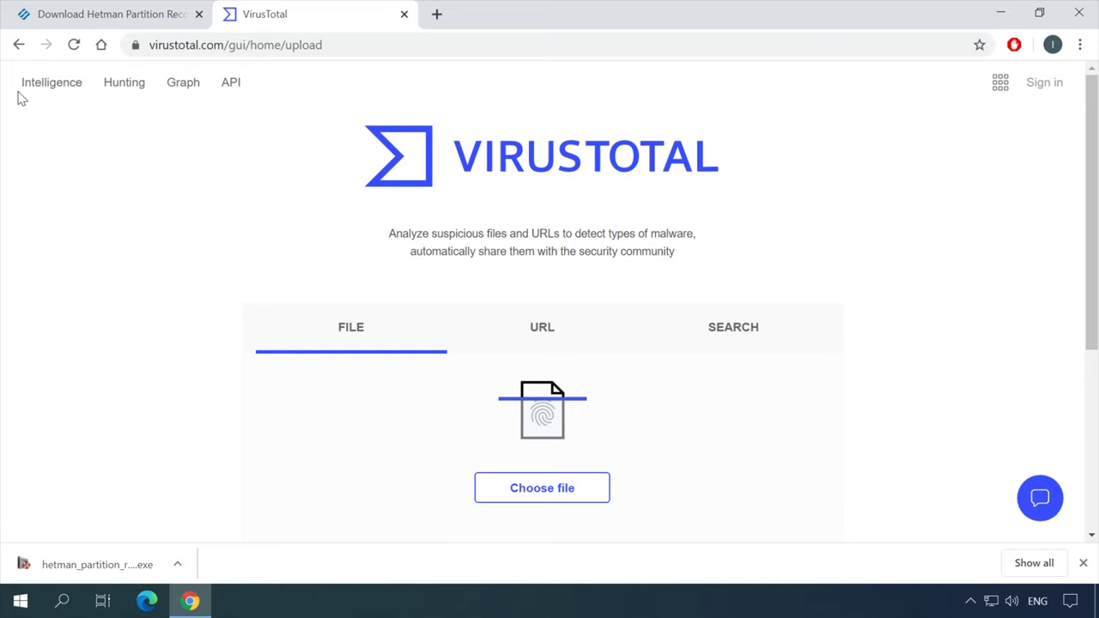
pyautogui.click(542, 497)
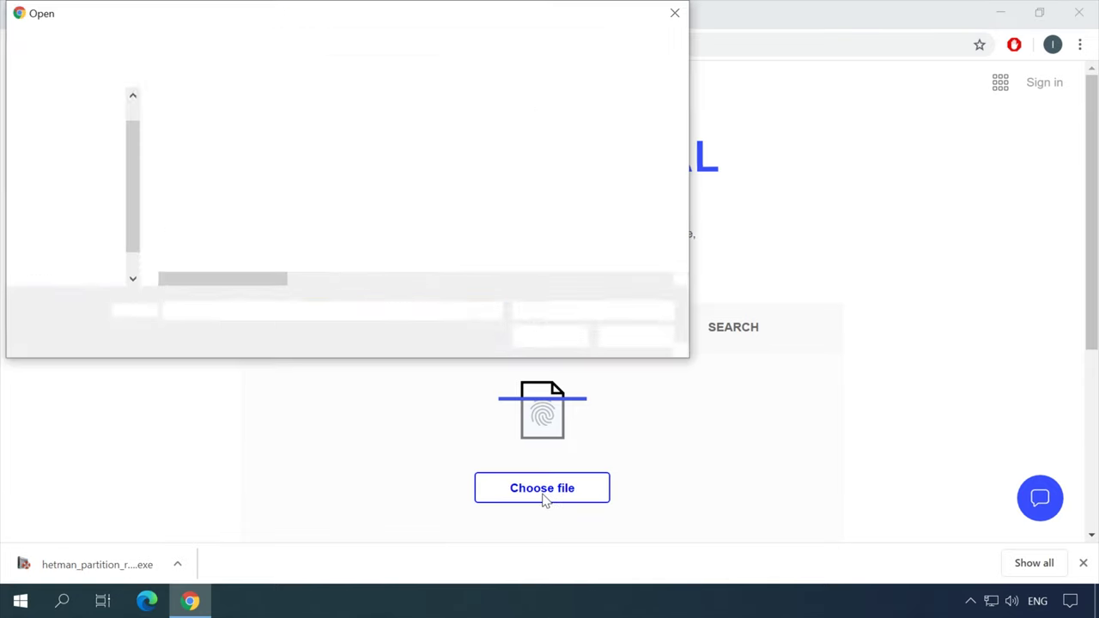
pyautogui.click(69, 189)
pyautogui.click(257, 149)
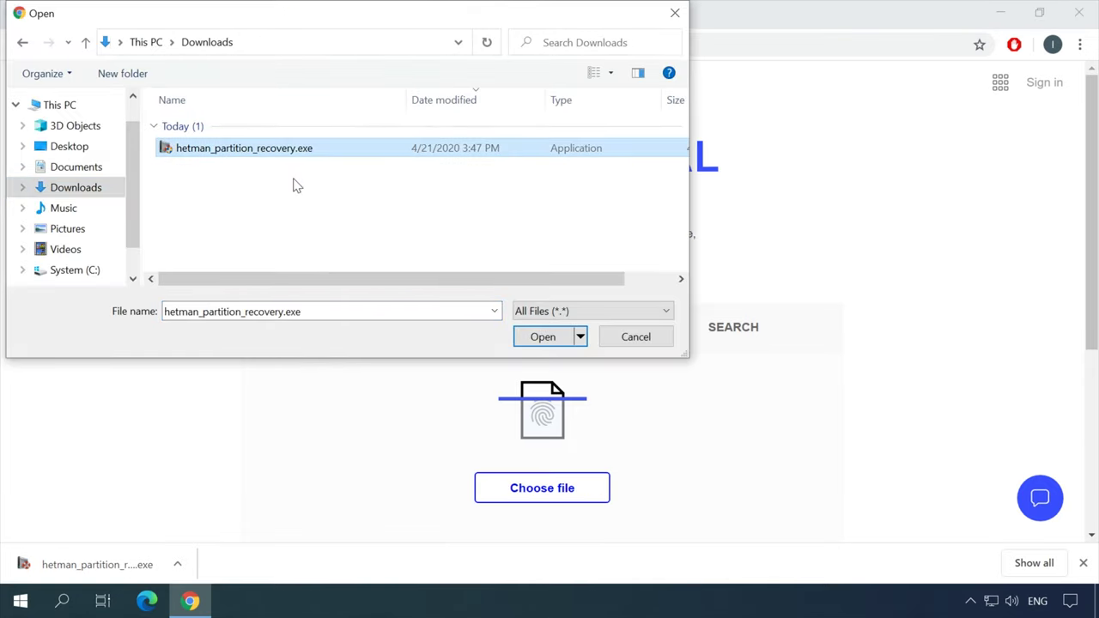
pyautogui.click(530, 339)
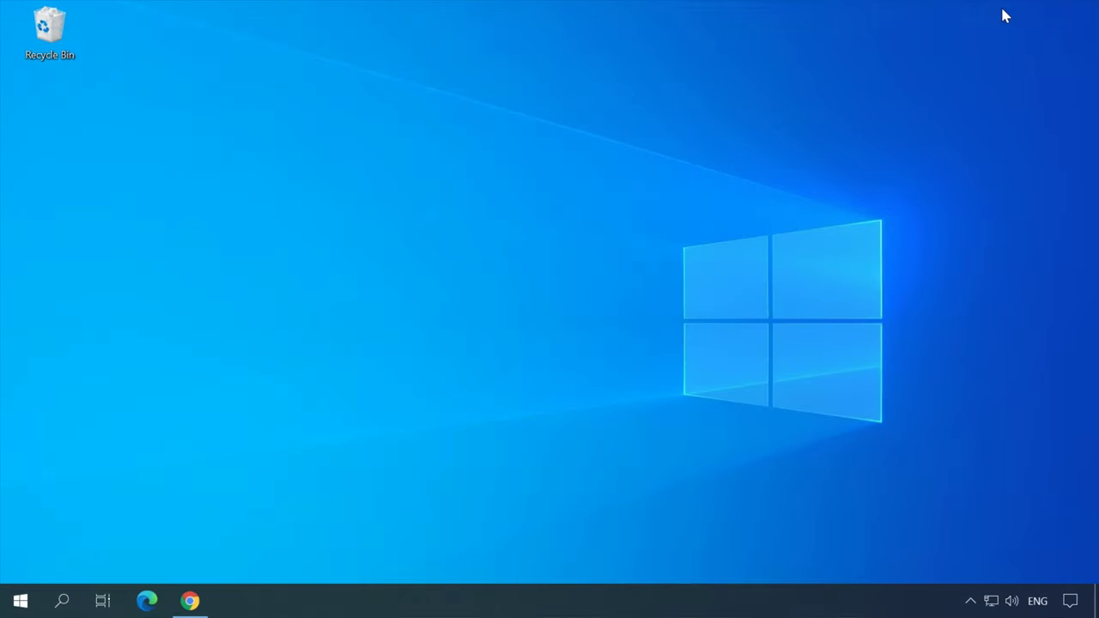
pyautogui.press('super+e')
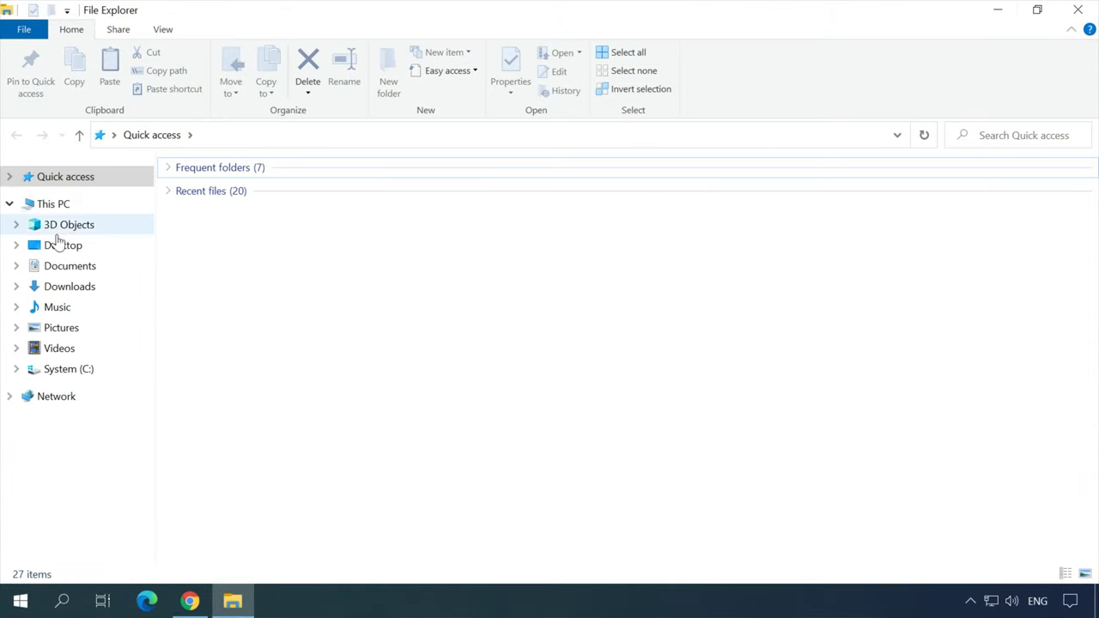
# Find hetman_partition_recovery.exe (41,718 KB) in Downloads, then bring Chrome's Hetman page back.
pyautogui.click(84, 289)
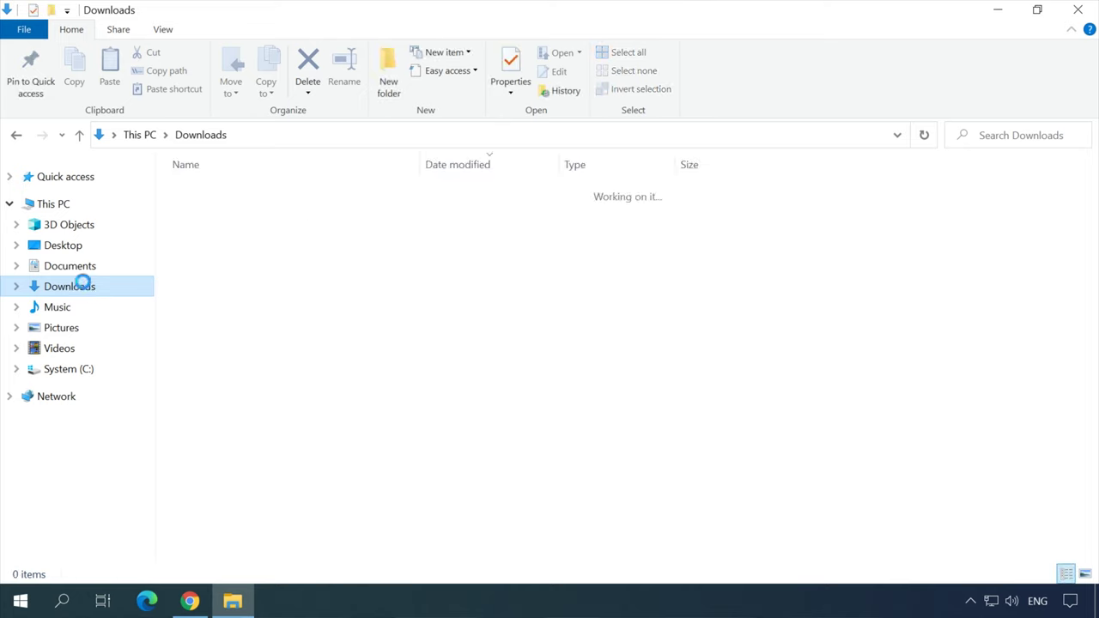
pyautogui.click(289, 217)
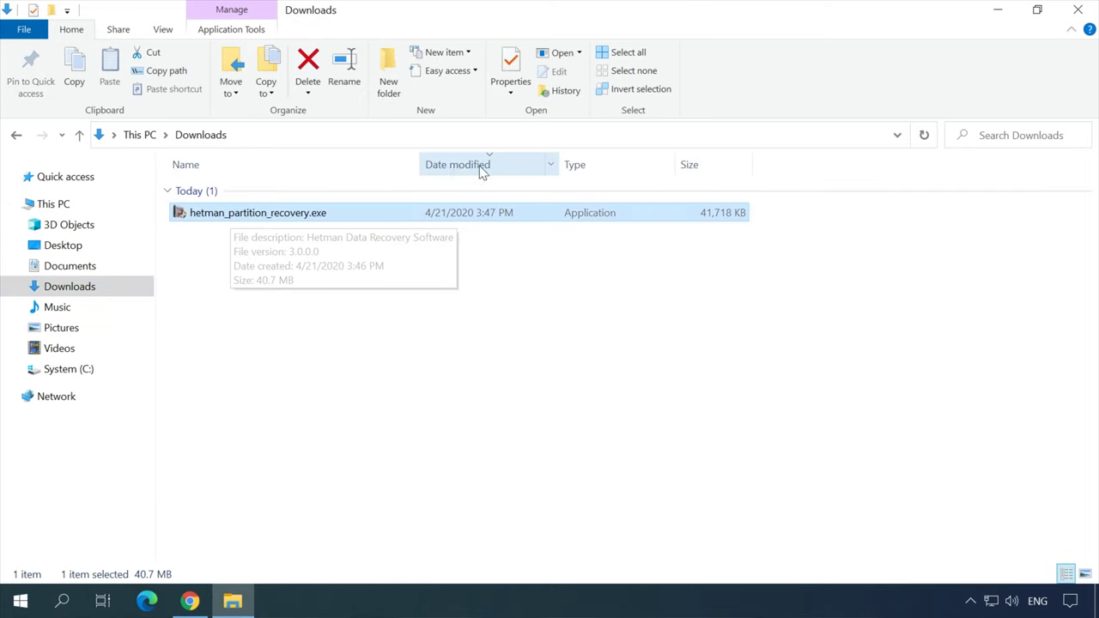
pyautogui.click(516, 262)
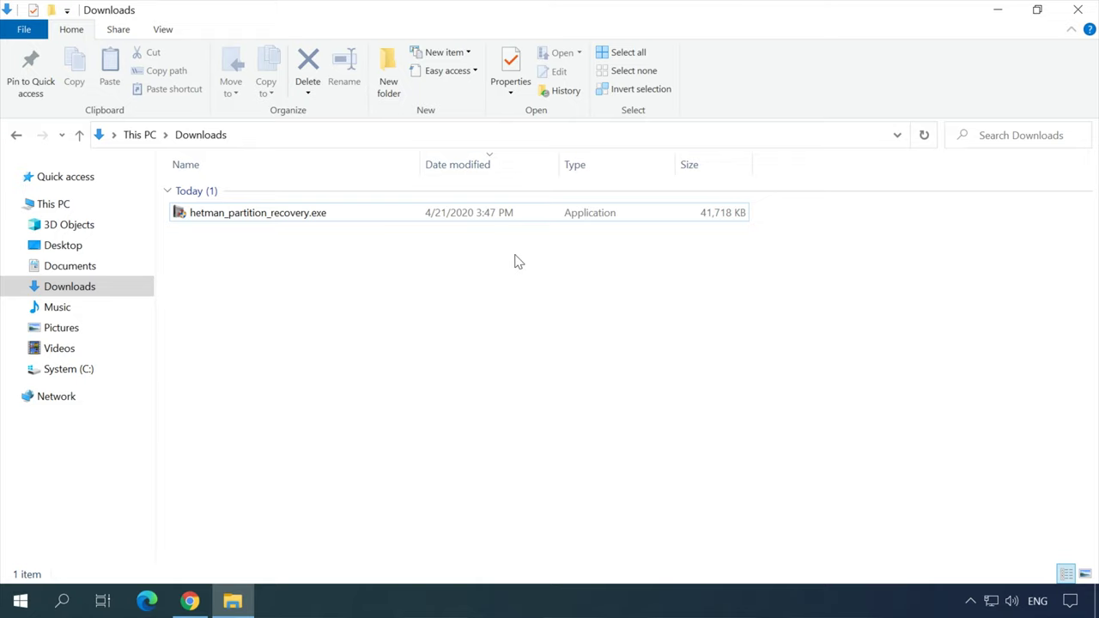
pyautogui.click(246, 603)
pyautogui.click(193, 606)
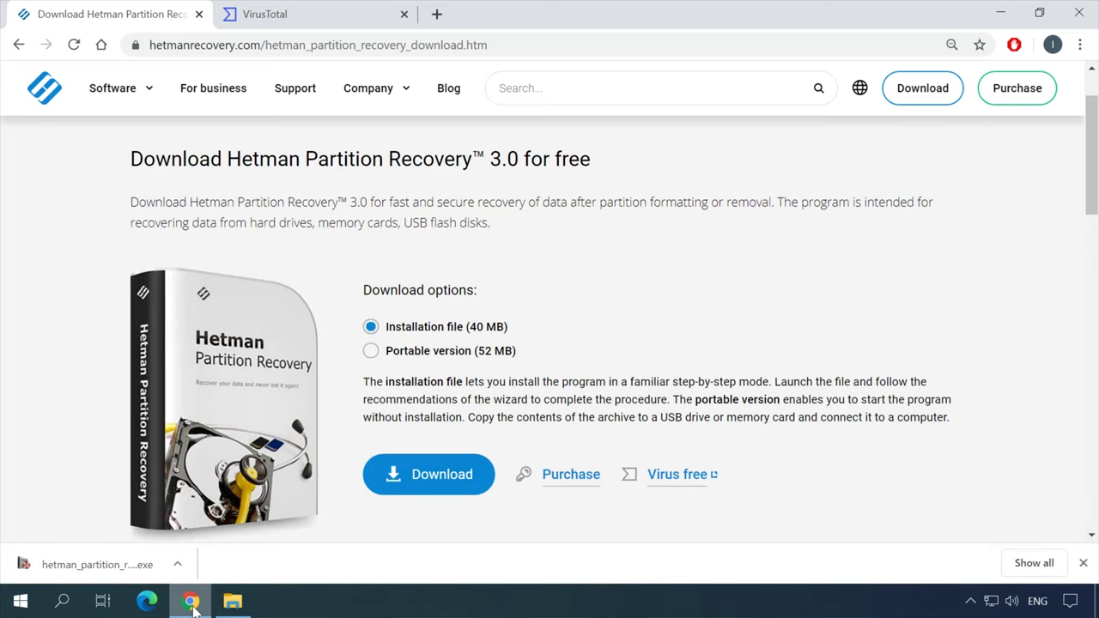
# Show Chrome's downloads list with hetman_partition_recovery.exe from hetmanrecovery.com.
pyautogui.click(1081, 45)
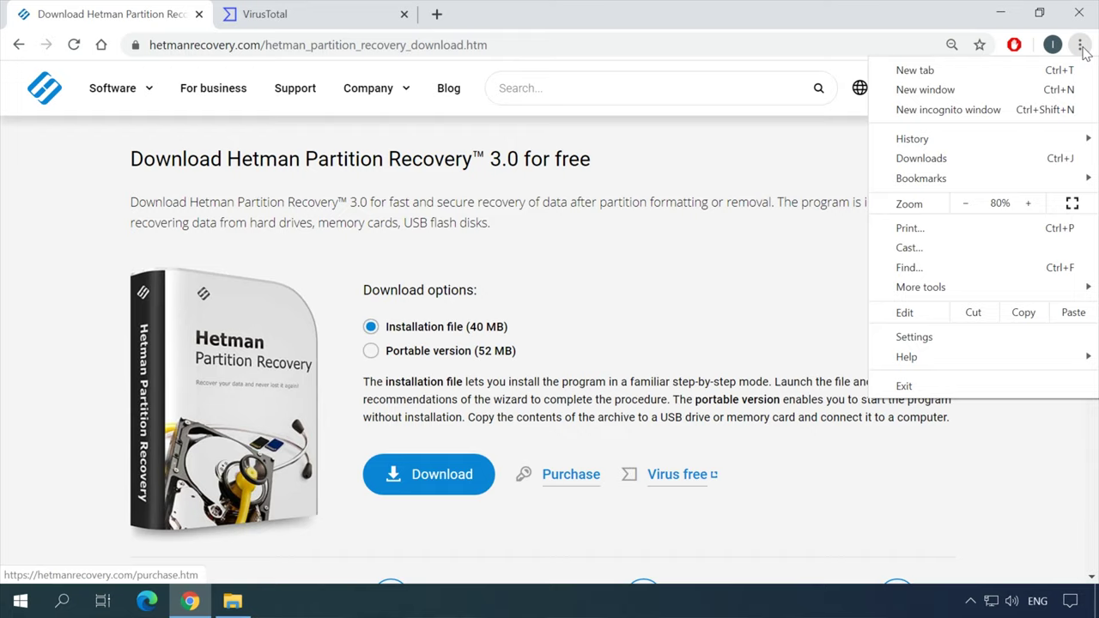
pyautogui.click(936, 158)
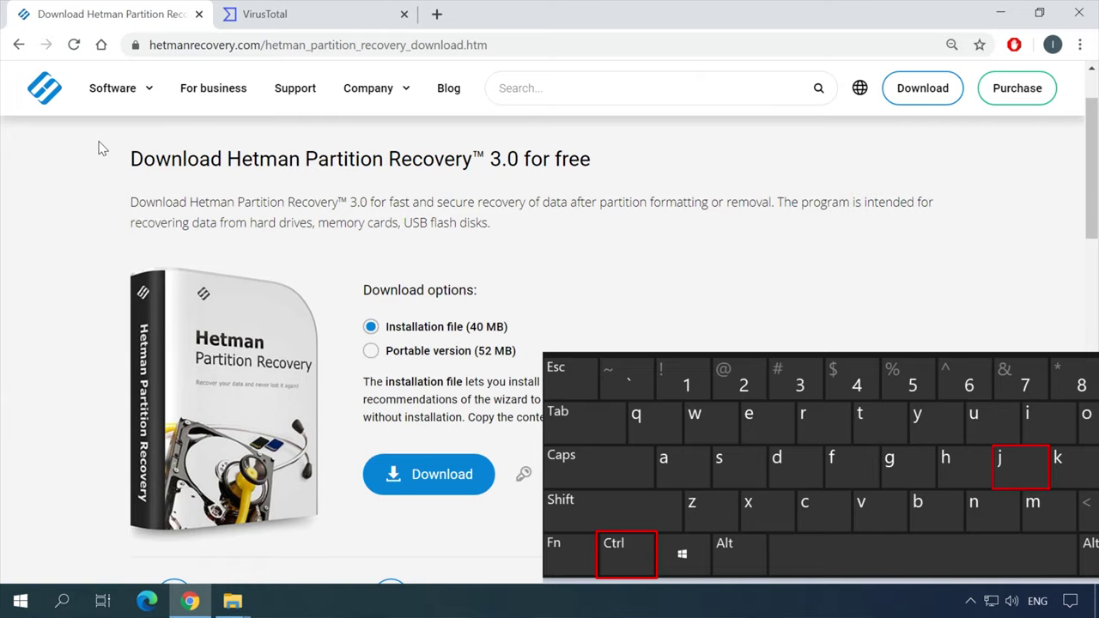
pyautogui.hotkey('ctrl', 'j')
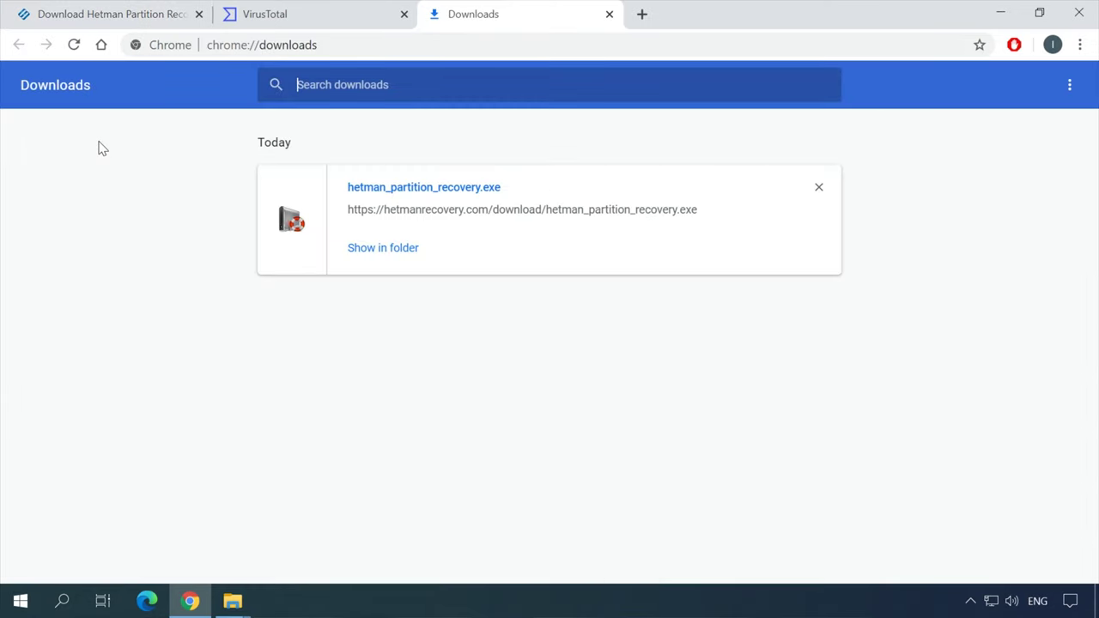
# Open the installer's containing Downloads folder on drive C in File Explorer.
pyautogui.click(373, 249)
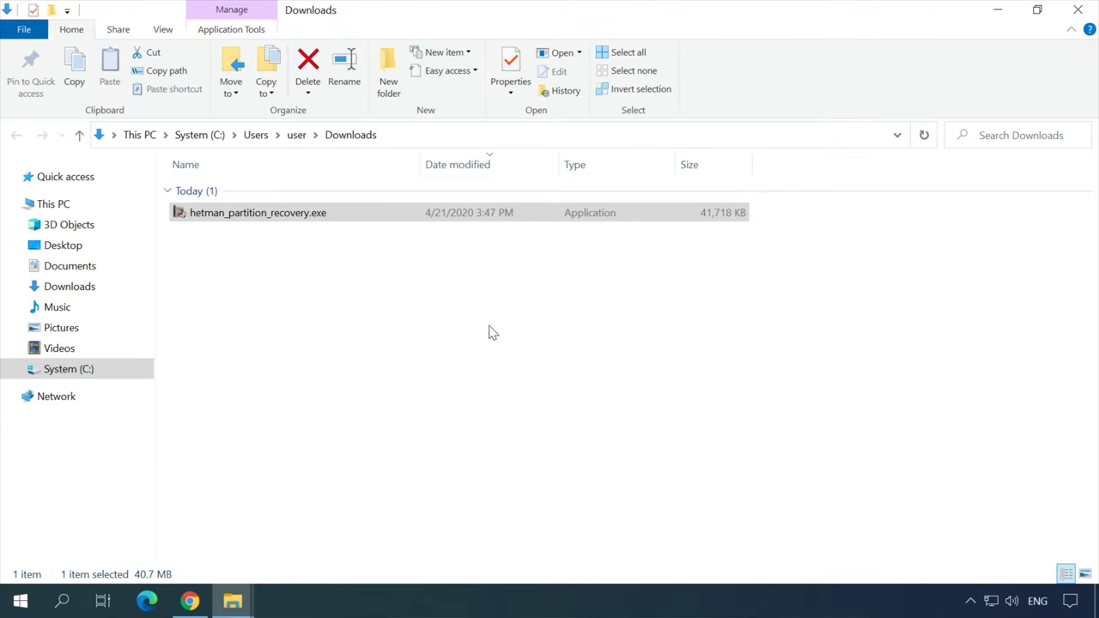
pyautogui.click(335, 252)
# Run hetman_partition_recovery.exe and expand the SmartScreen warning's app and publisher details.
pyautogui.doubleClick(294, 219)
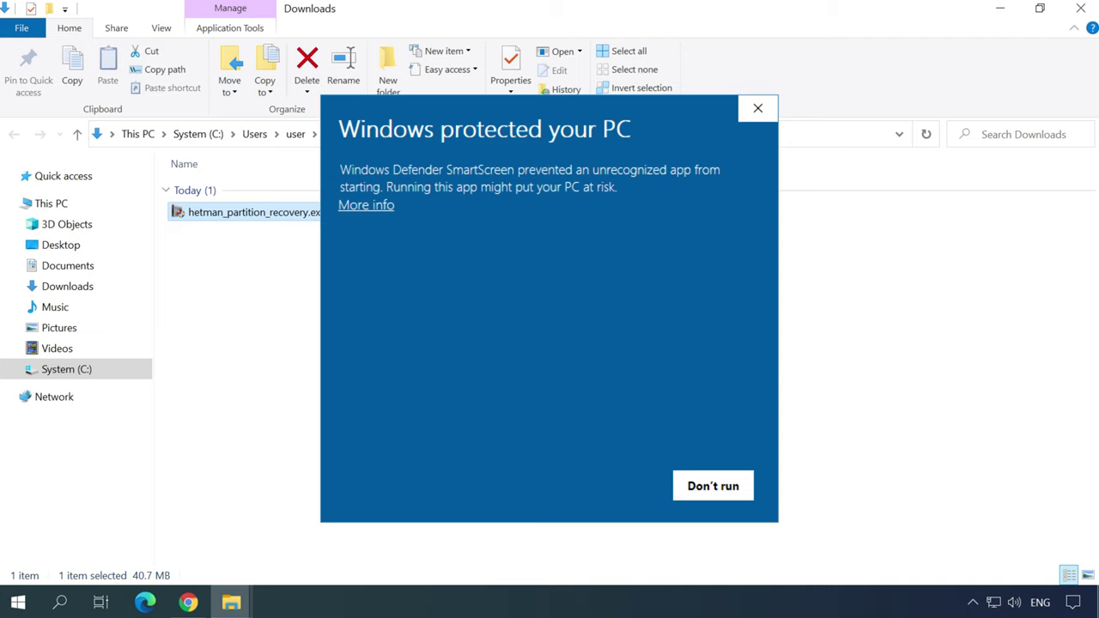
pyautogui.click(366, 205)
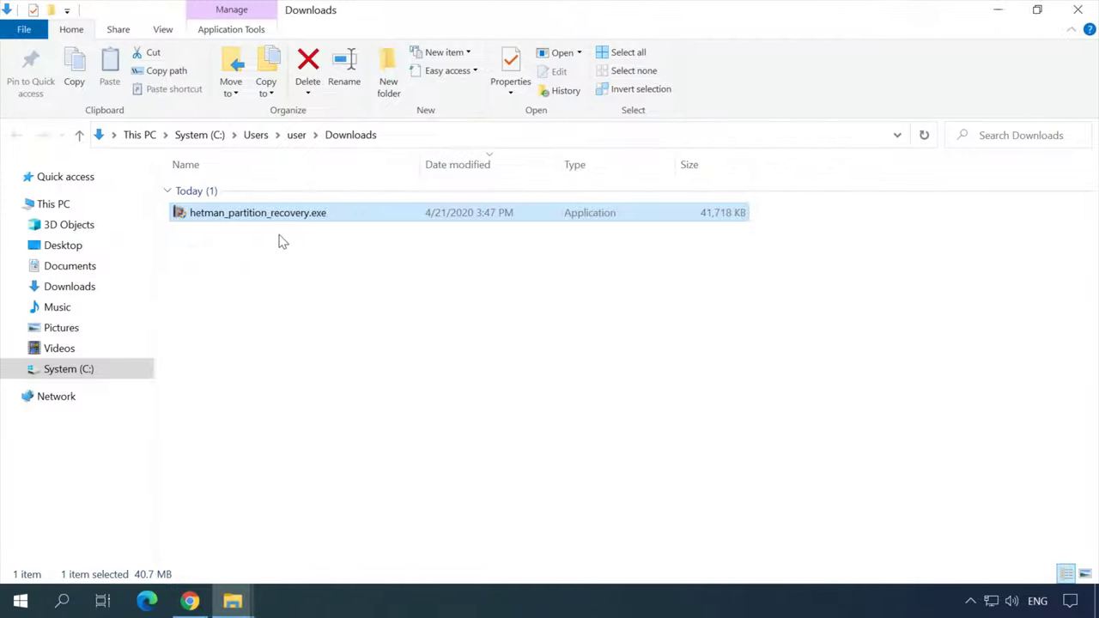
# Open the Digital Signatures tab of hetman_partition_recovery.exe's Properties.
pyautogui.rightClick(250, 219)
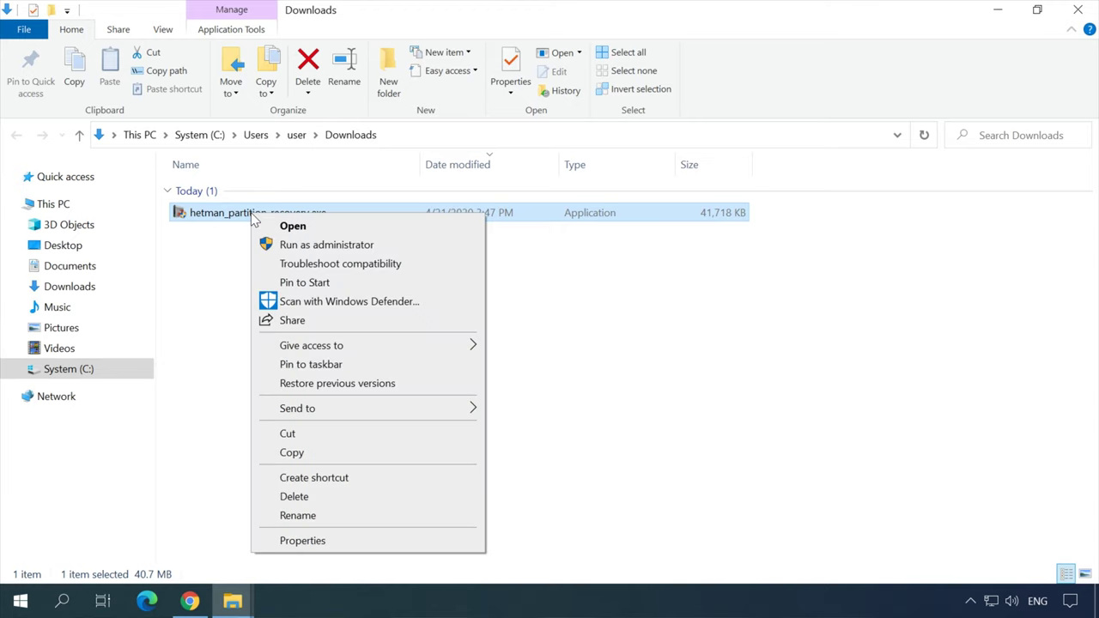
pyautogui.click(333, 541)
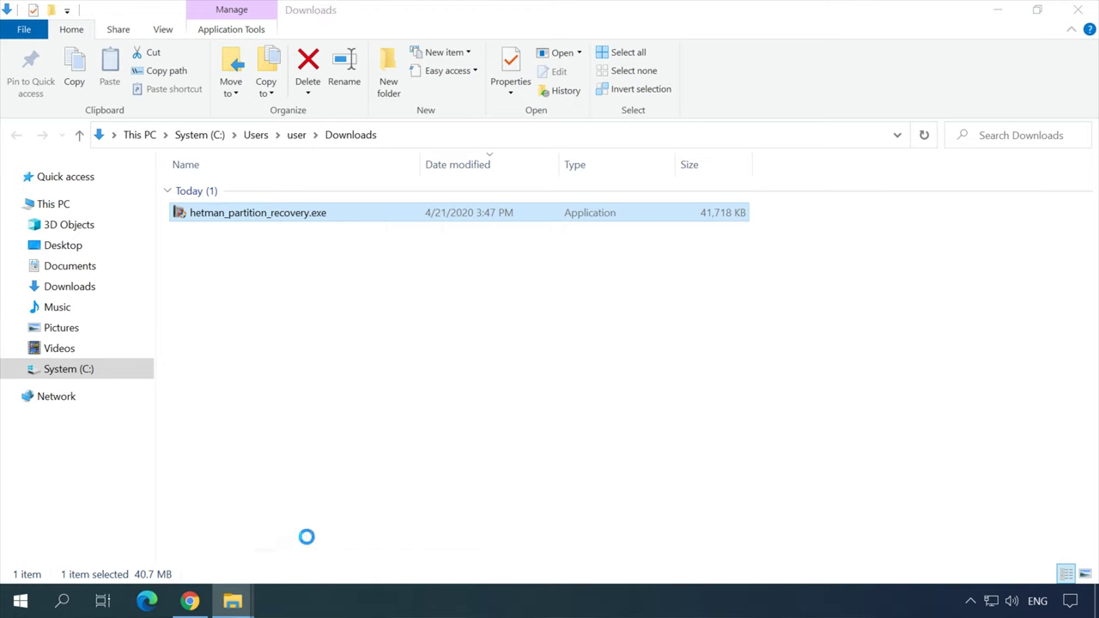
pyautogui.click(509, 176)
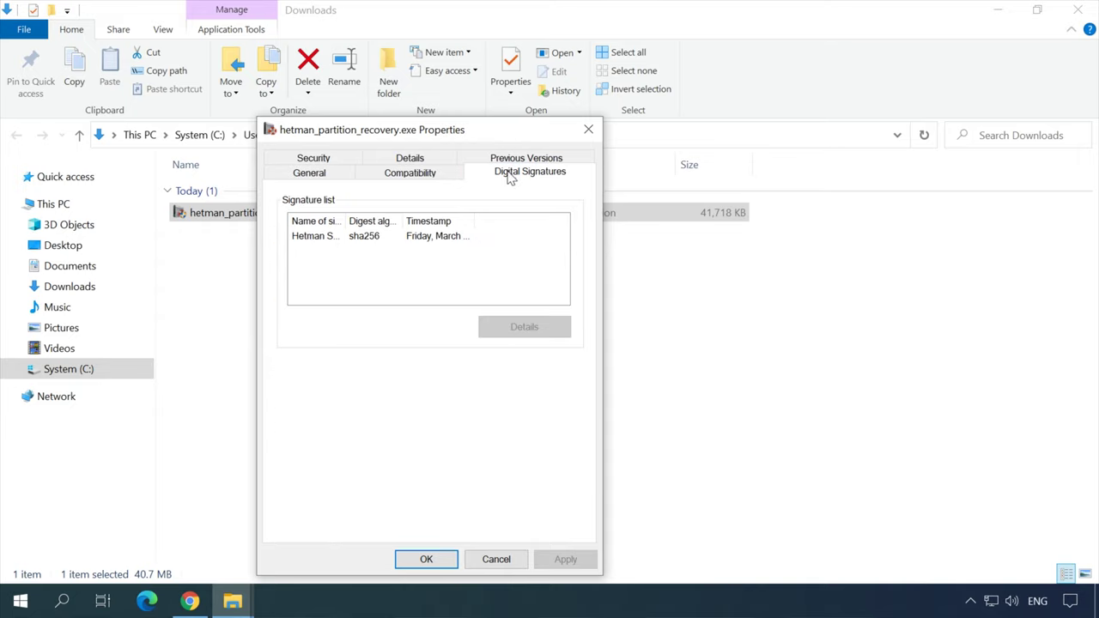
# Open the Hetman Software signature's details, showing it OK and signed March 13, 2020.
pyautogui.moveTo(345, 221); pyautogui.dragTo(385, 222)
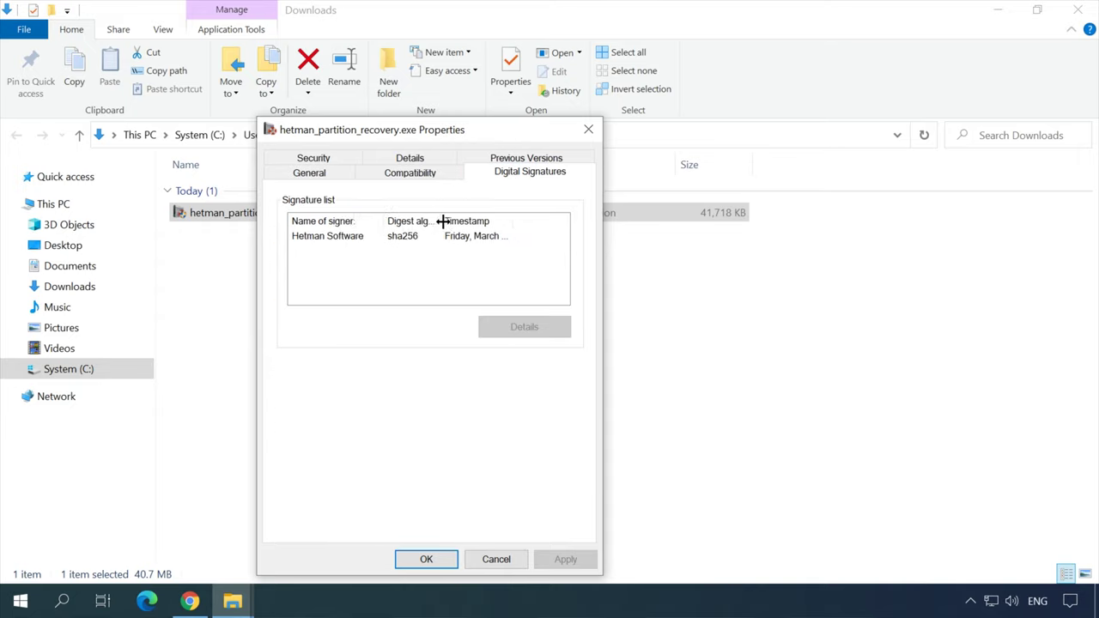
pyautogui.moveTo(568, 229); pyautogui.dragTo(574, 230)
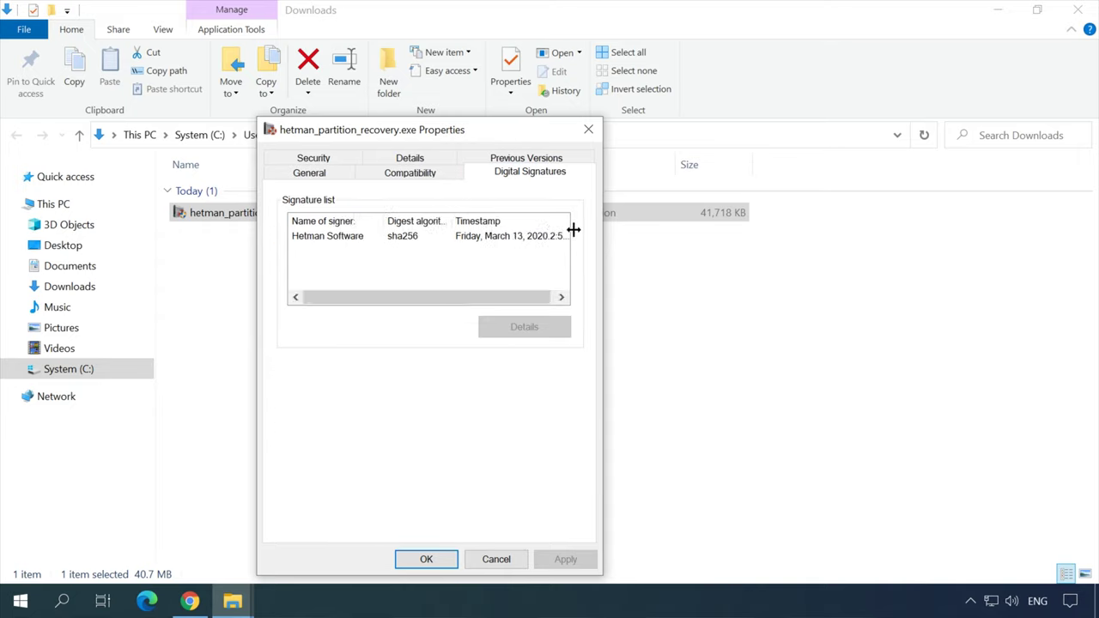
pyautogui.moveTo(471, 297)
pyautogui.mouseDown()
pyautogui.moveTo(498, 298)
pyautogui.moveTo(459, 298)
pyautogui.mouseUp()
pyautogui.moveTo(452, 221); pyautogui.dragTo(478, 223)
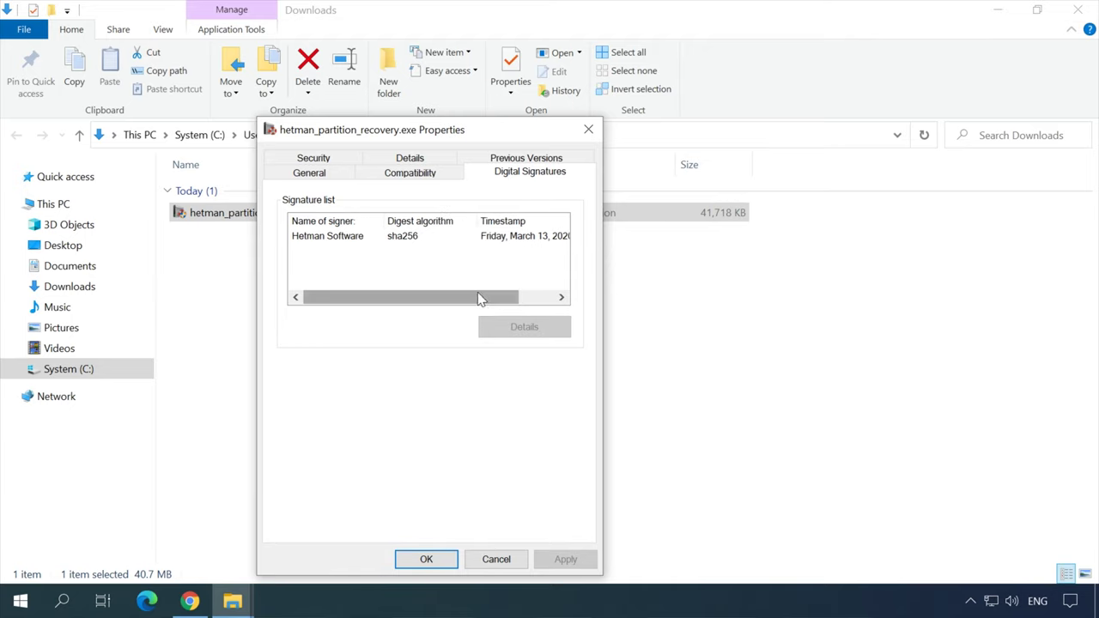
pyautogui.moveTo(479, 298); pyautogui.dragTo(558, 249)
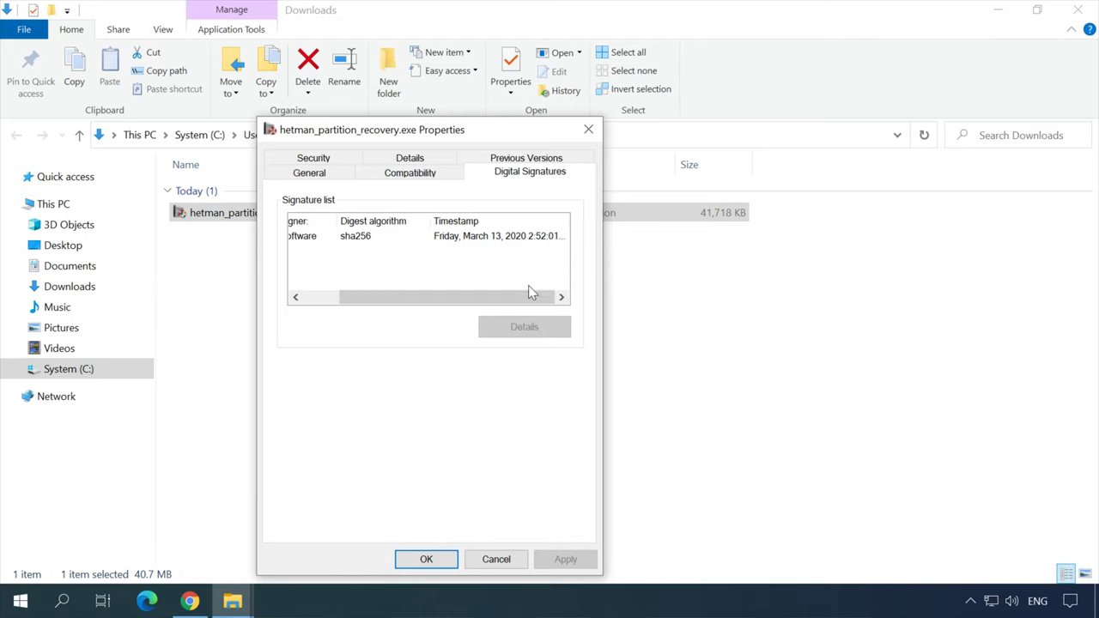
pyautogui.moveTo(530, 293); pyautogui.dragTo(491, 298)
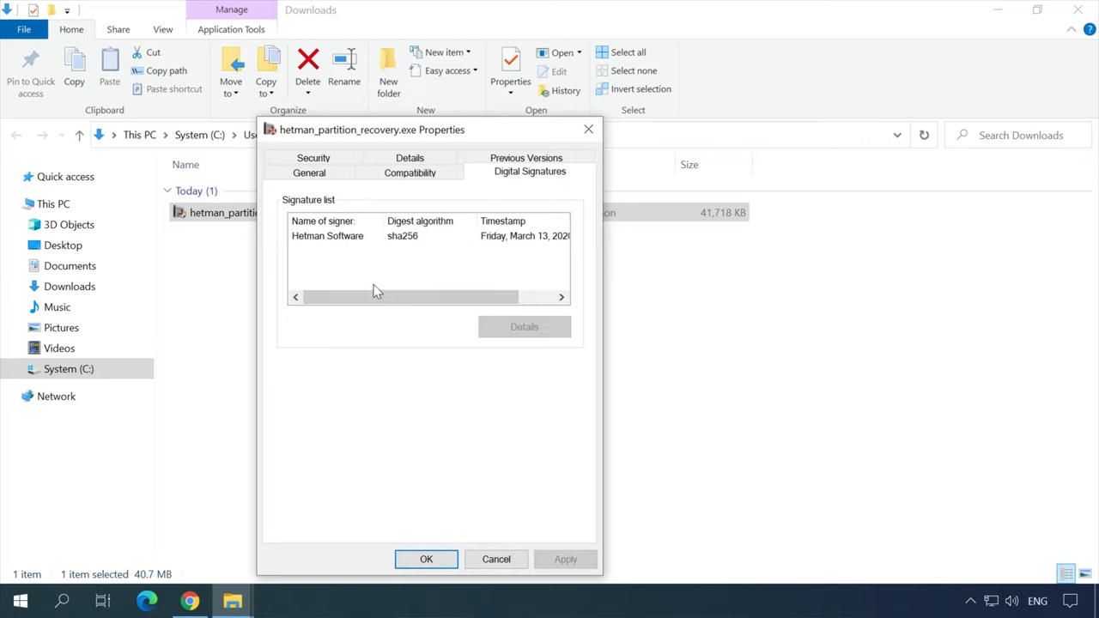
pyautogui.click(351, 242)
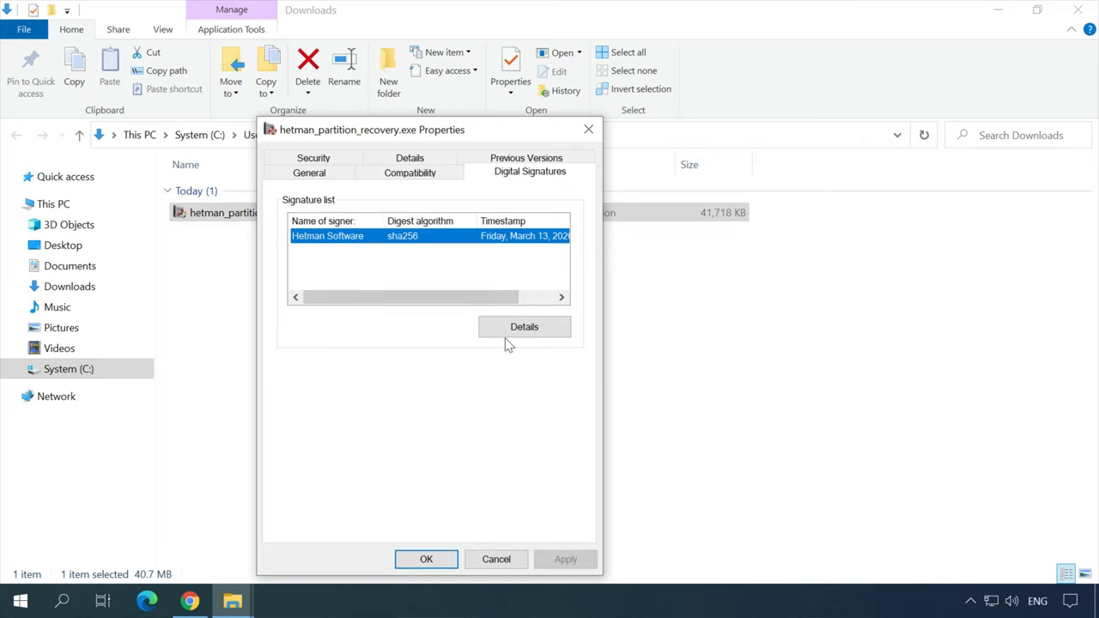
pyautogui.click(532, 332)
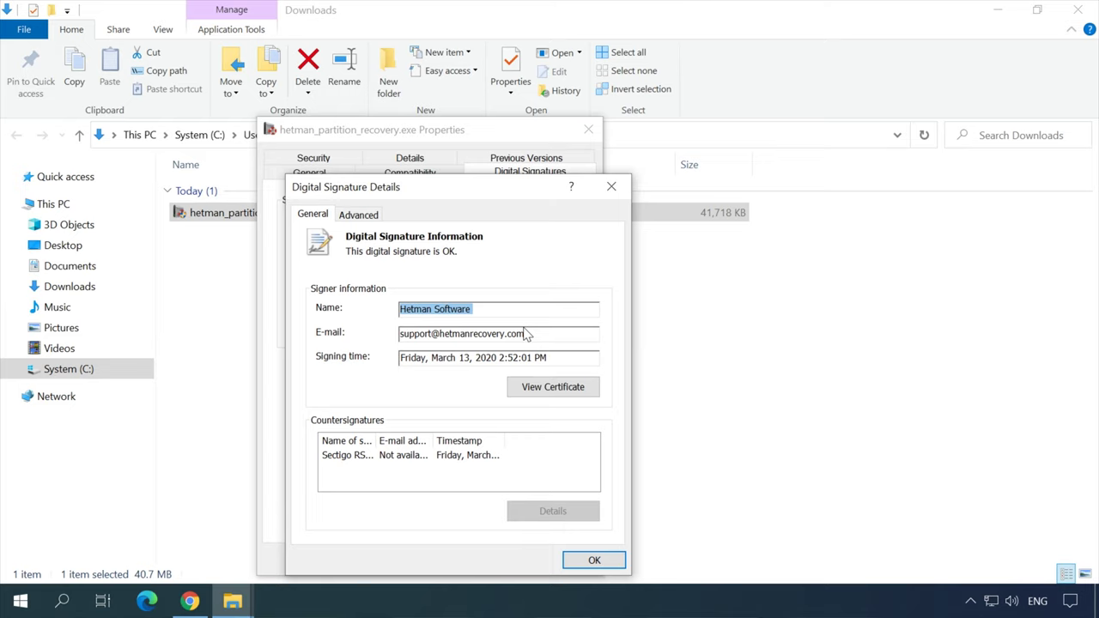
# Widen the countersignature columns and view the signing certificate.
pyautogui.moveTo(370, 440); pyautogui.dragTo(421, 443)
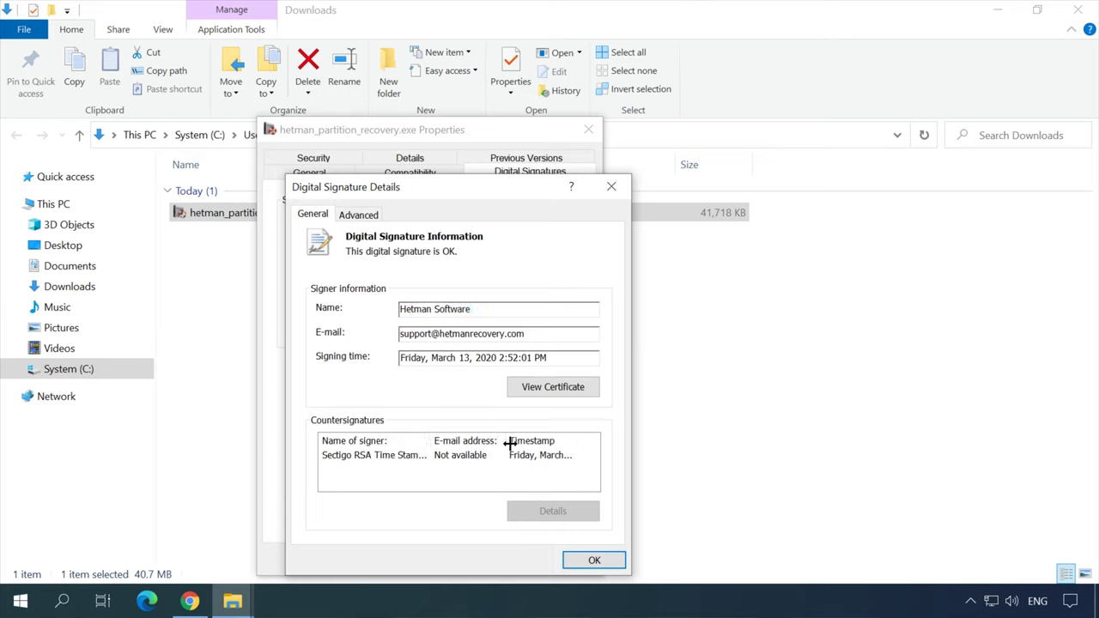
pyautogui.moveTo(585, 444); pyautogui.dragTo(609, 453)
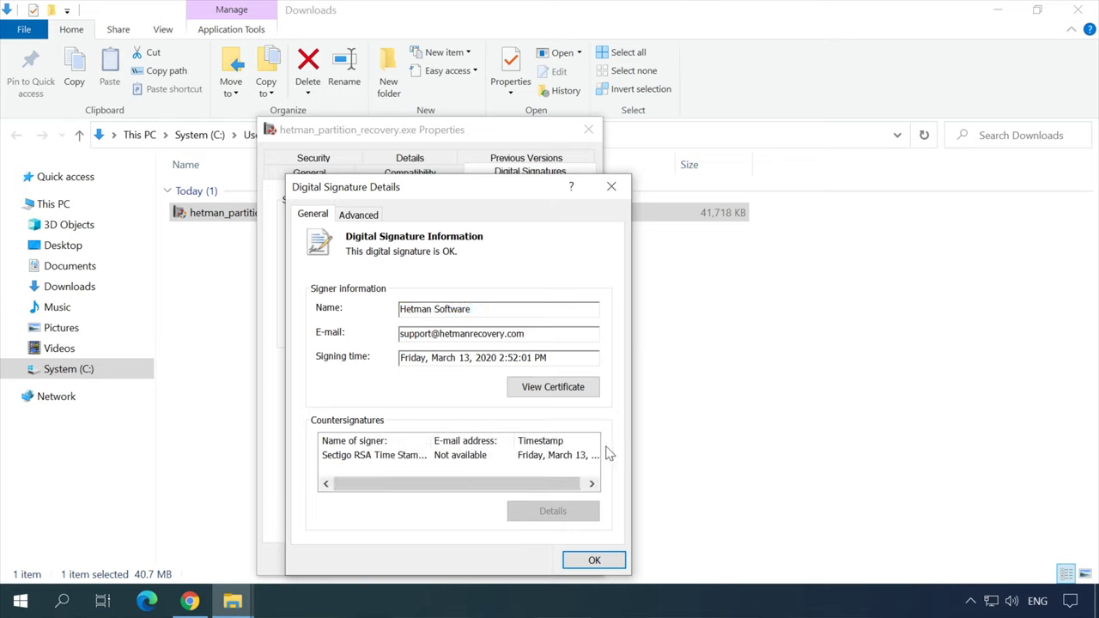
pyautogui.click(587, 394)
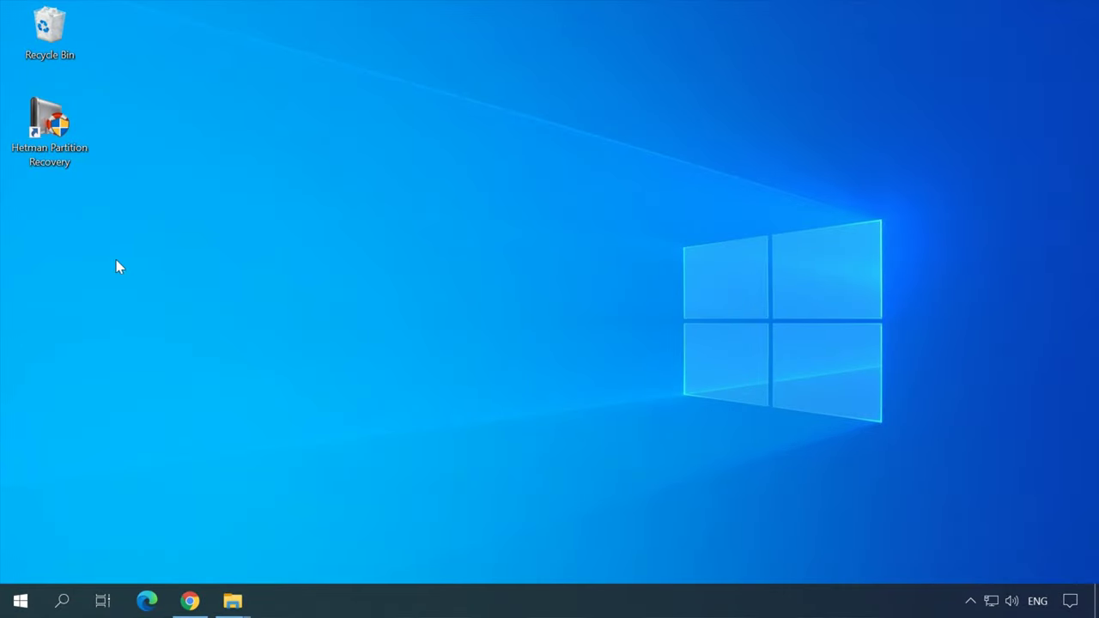
# Run Hetman Partition Recovery as administrator from its desktop shortcut and approve the UAC prompt.
pyautogui.rightClick(55, 129)
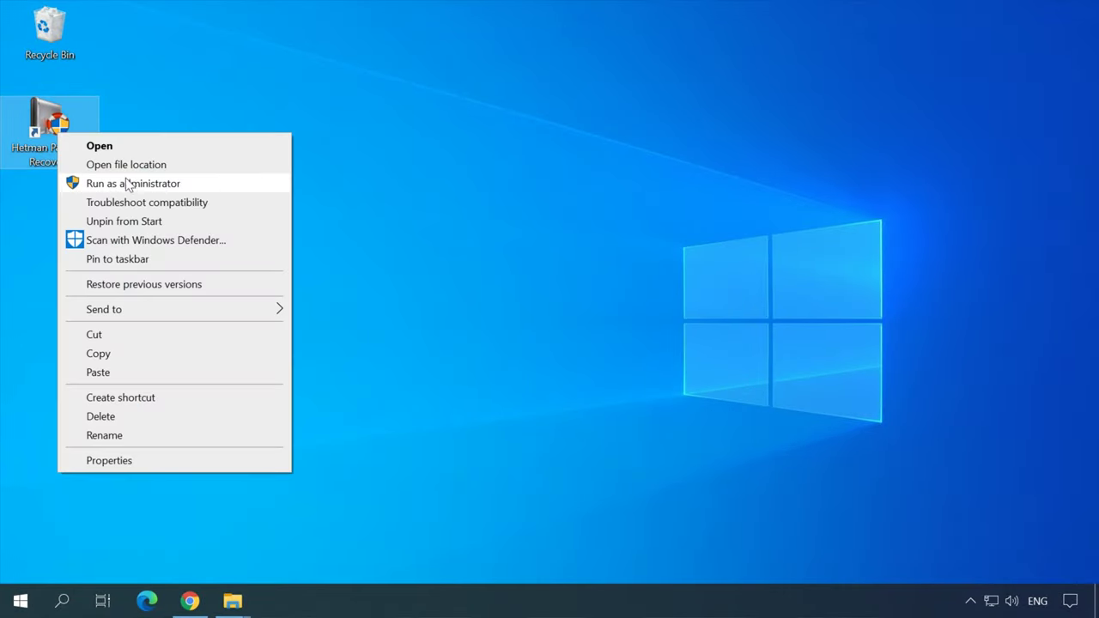
pyautogui.click(220, 184)
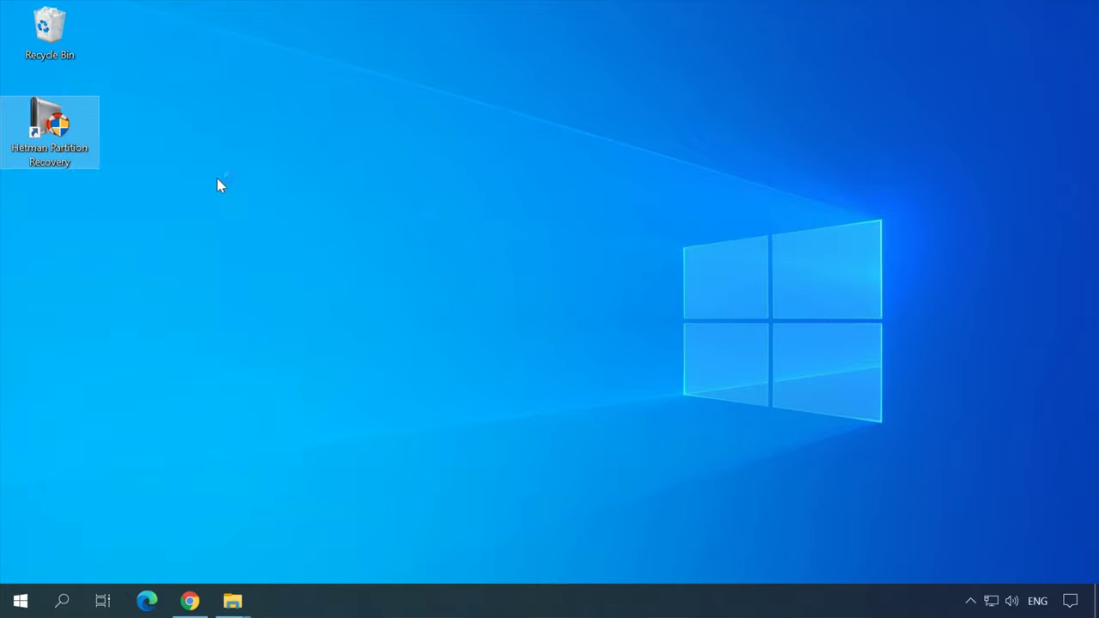
pyautogui.click(414, 417)
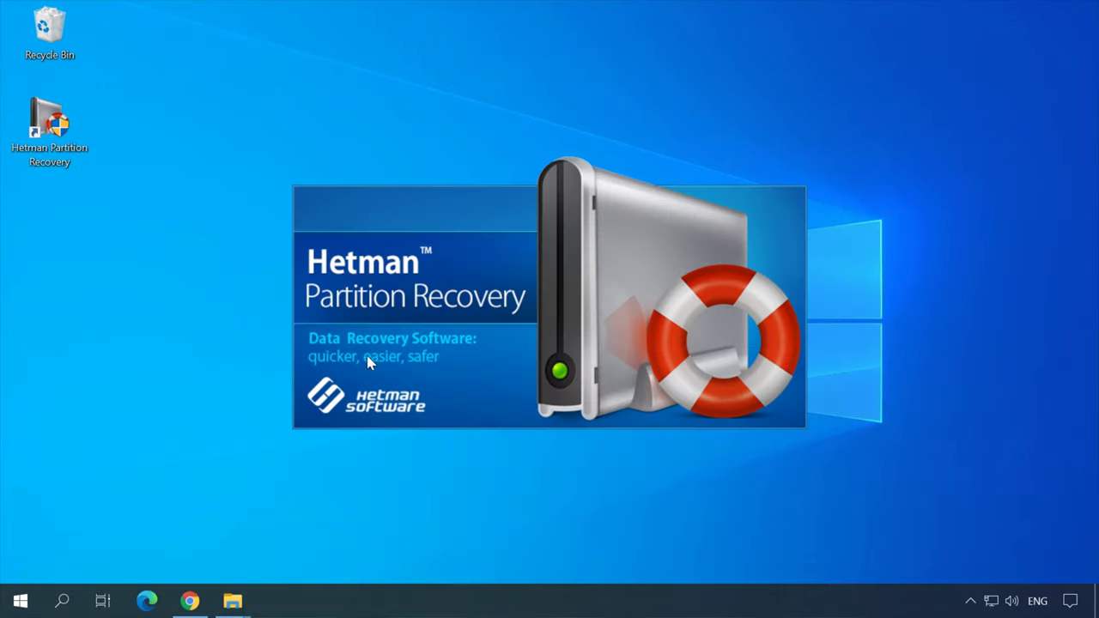